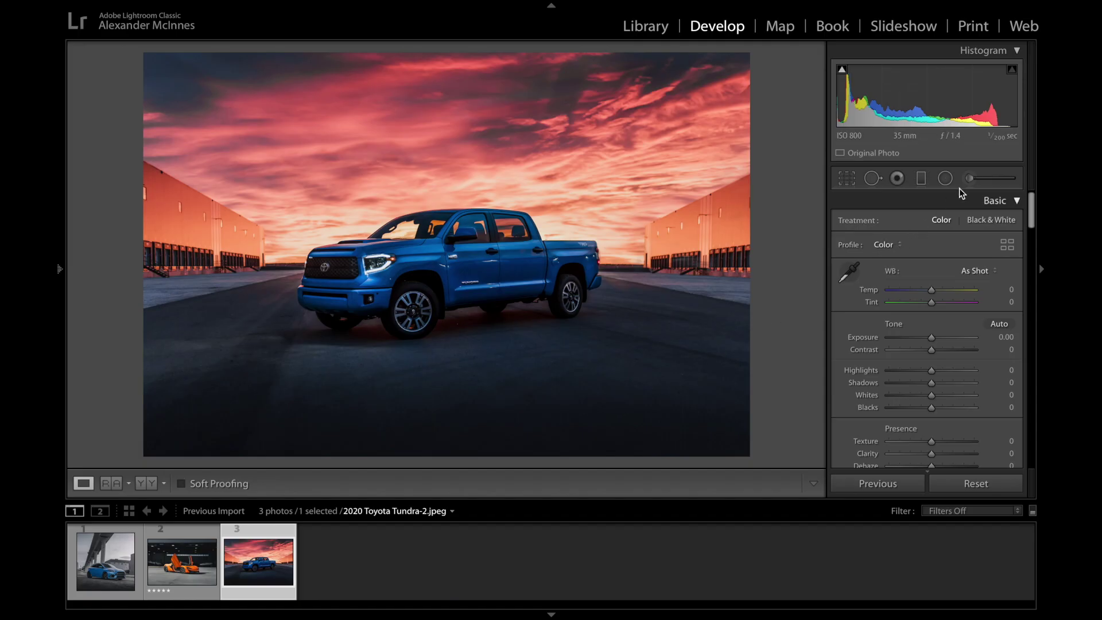
Step: Draw a large radial filter ellipse around the blue Tundra truck
left_click(943, 179)
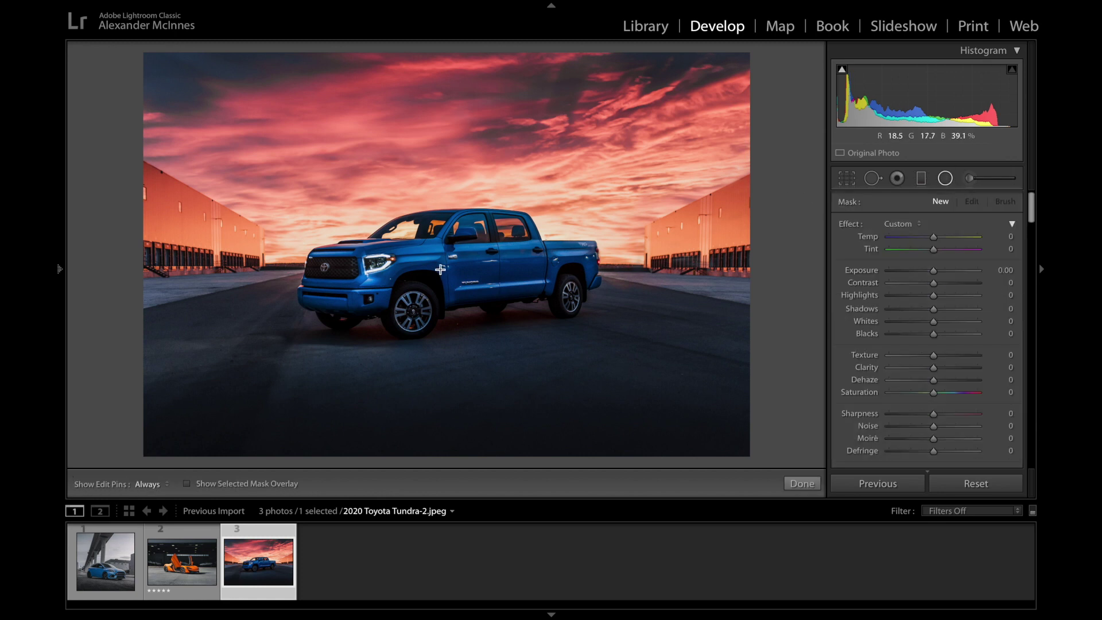
left_click_drag(493, 262, 683, 135)
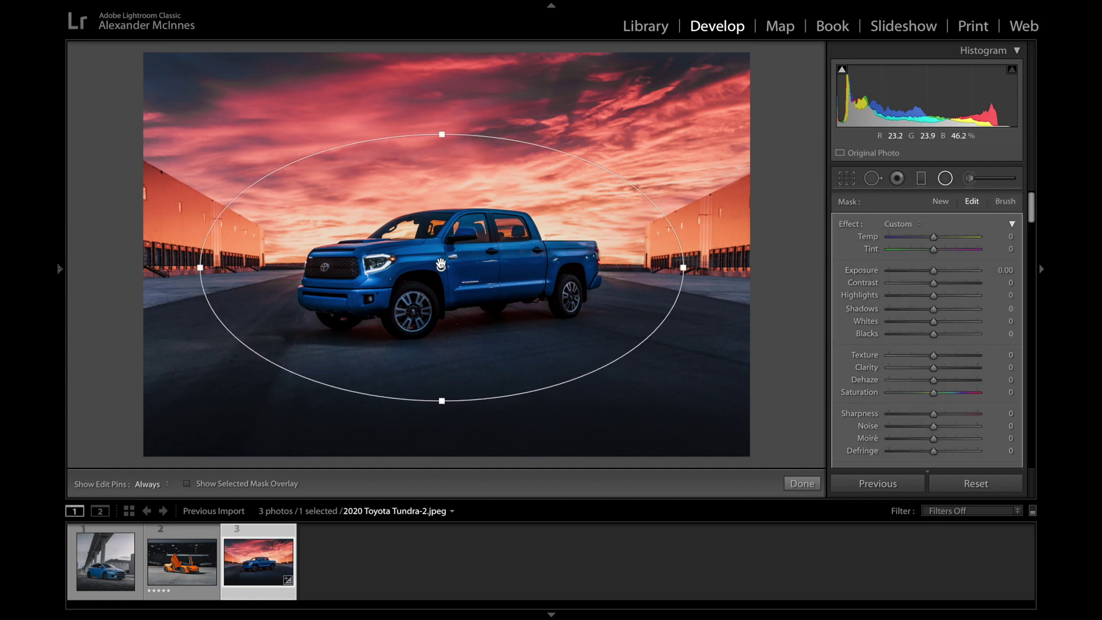
left_click_drag(441, 265, 448, 277)
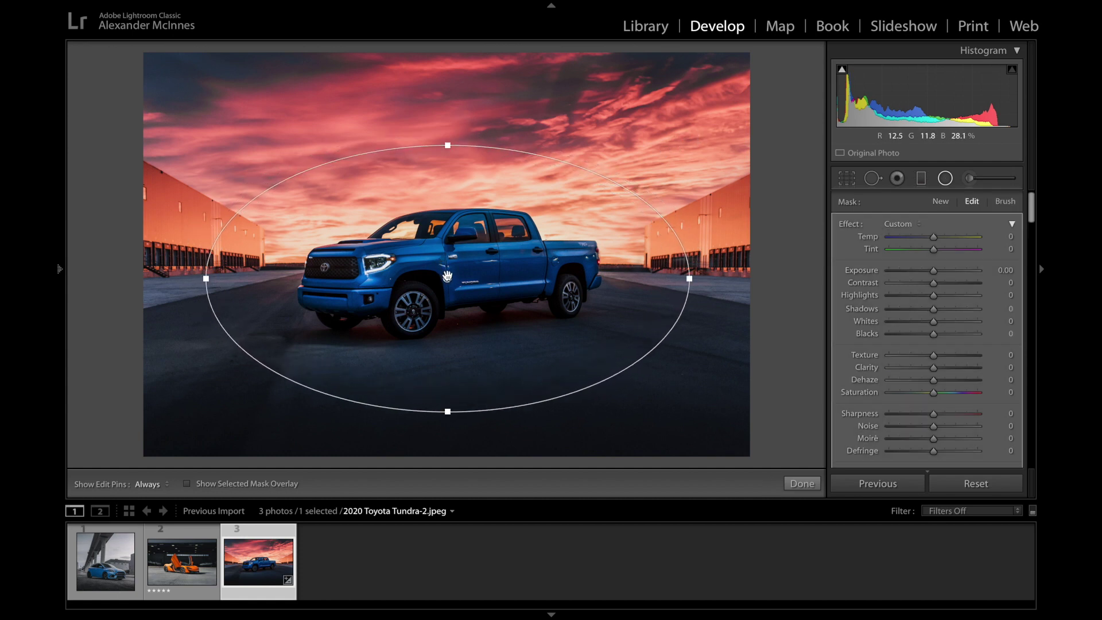
mouse_move(447, 276)
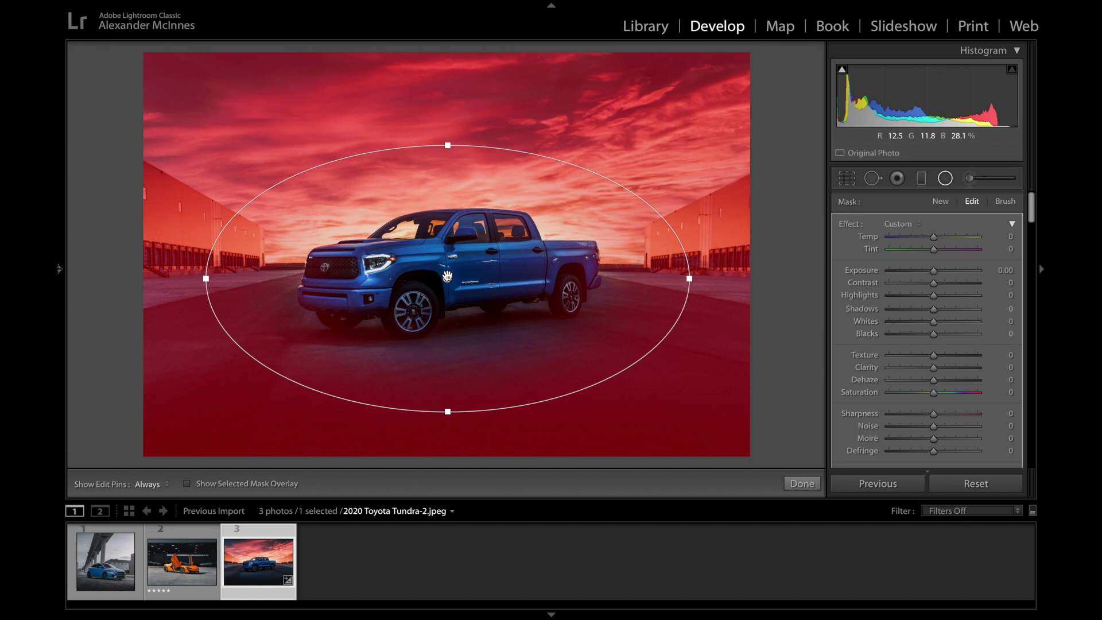
scroll(898, 320, "down", 5)
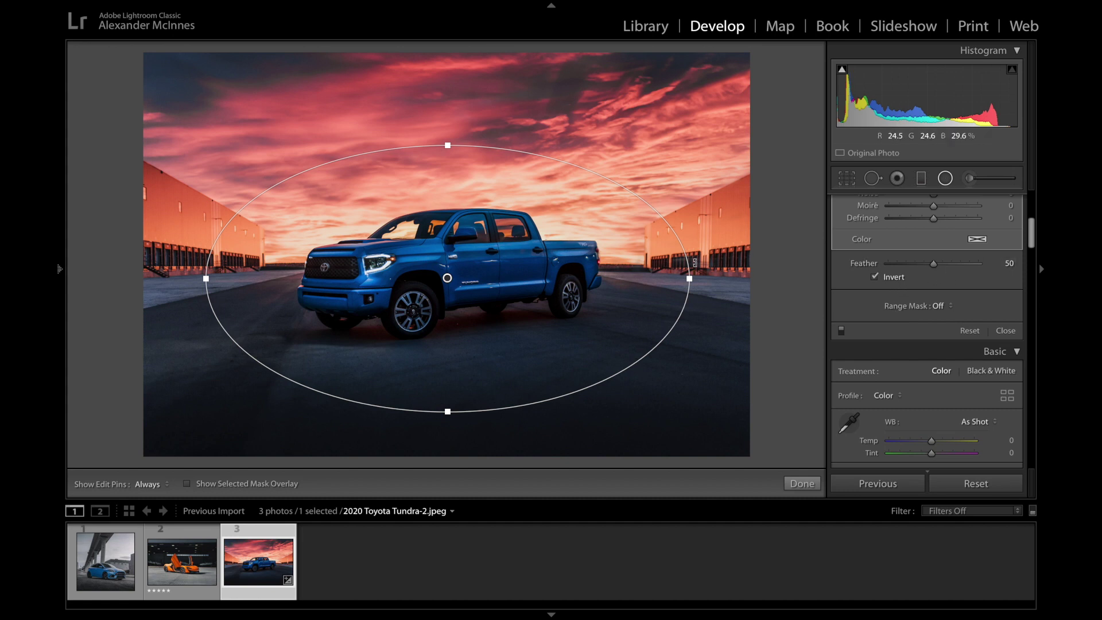
Step: Show the red mask overlay, make the ellipse slightly taller, and set Feather to 25
key("o")
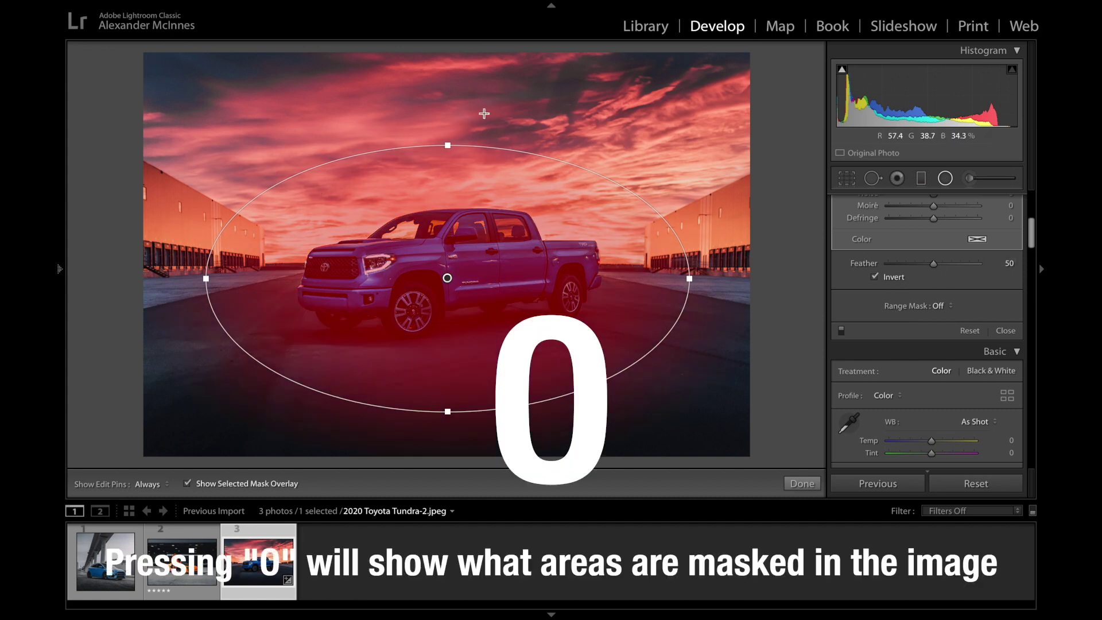
left_click_drag(448, 143, 448, 138)
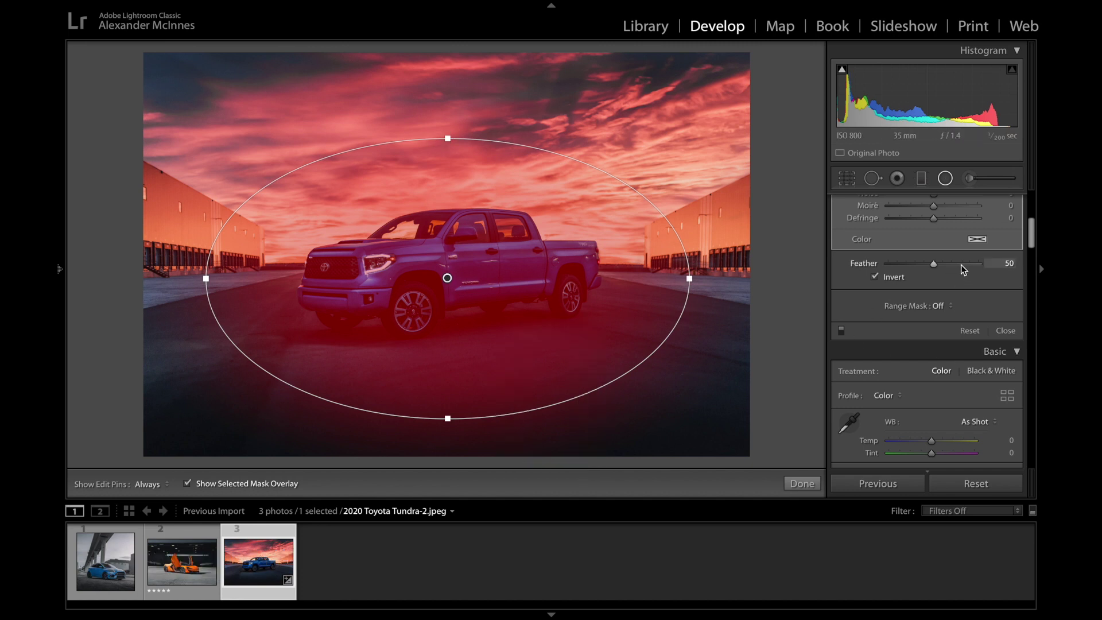
left_click_drag(933, 263, 963, 264)
left_click_drag(888, 278, 905, 278)
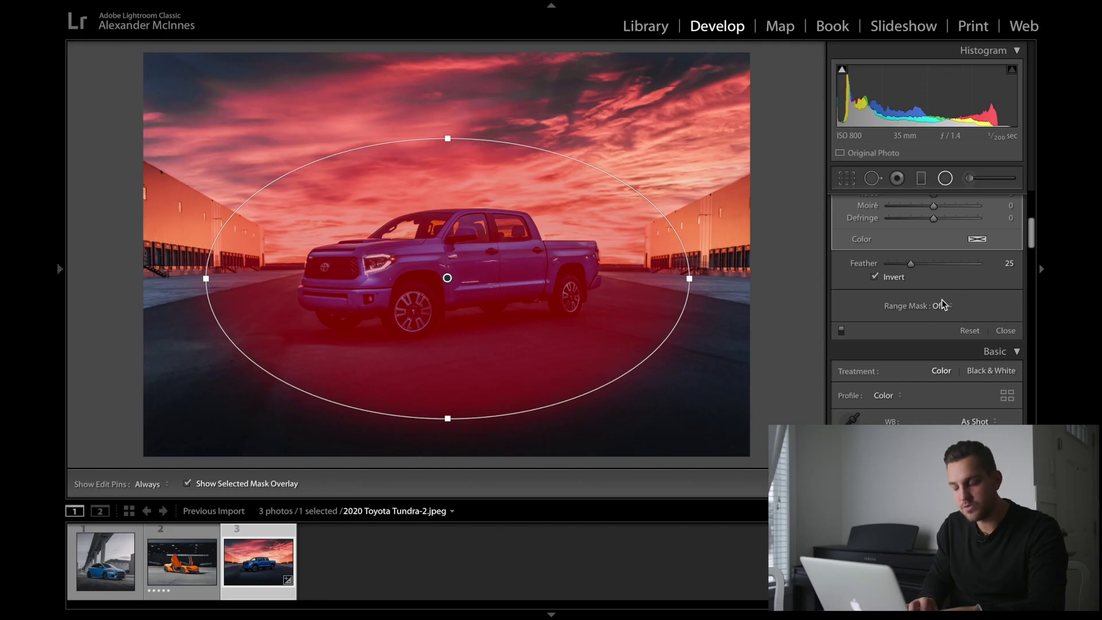
left_click(928, 306)
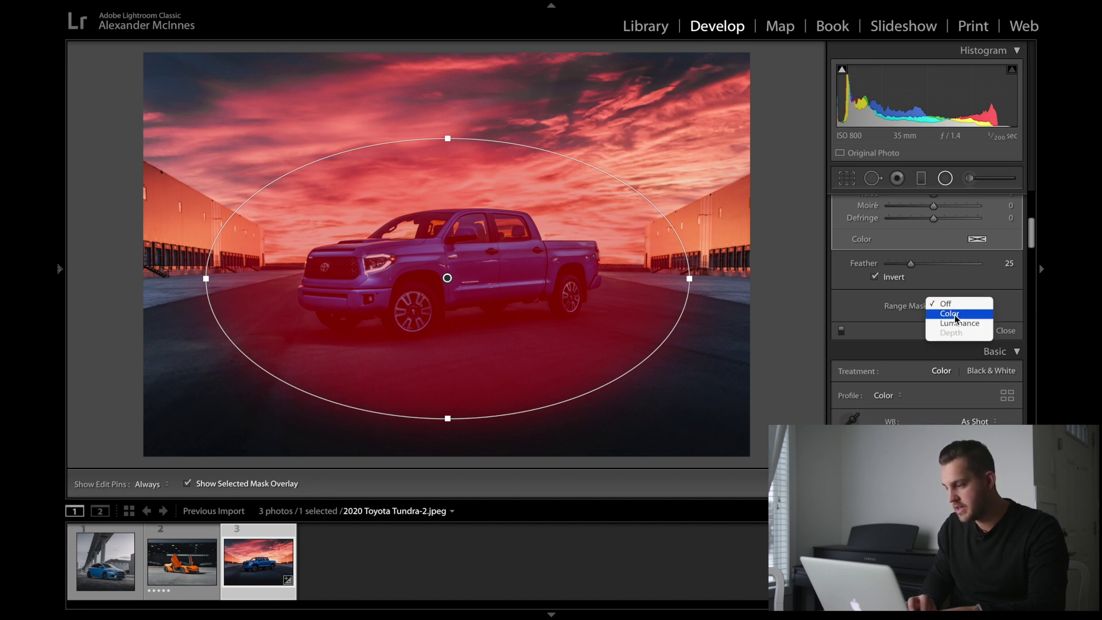
Step: Use a Color range mask sampled from three spots on the truck's blue paint, Amount 13
left_click(955, 315)
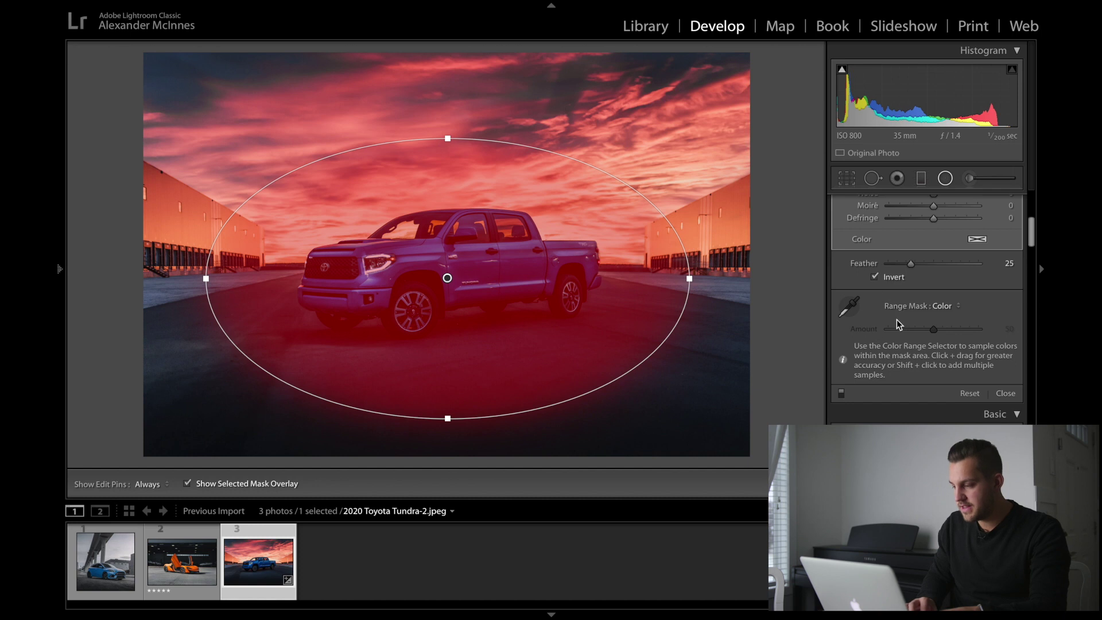
left_click(853, 303)
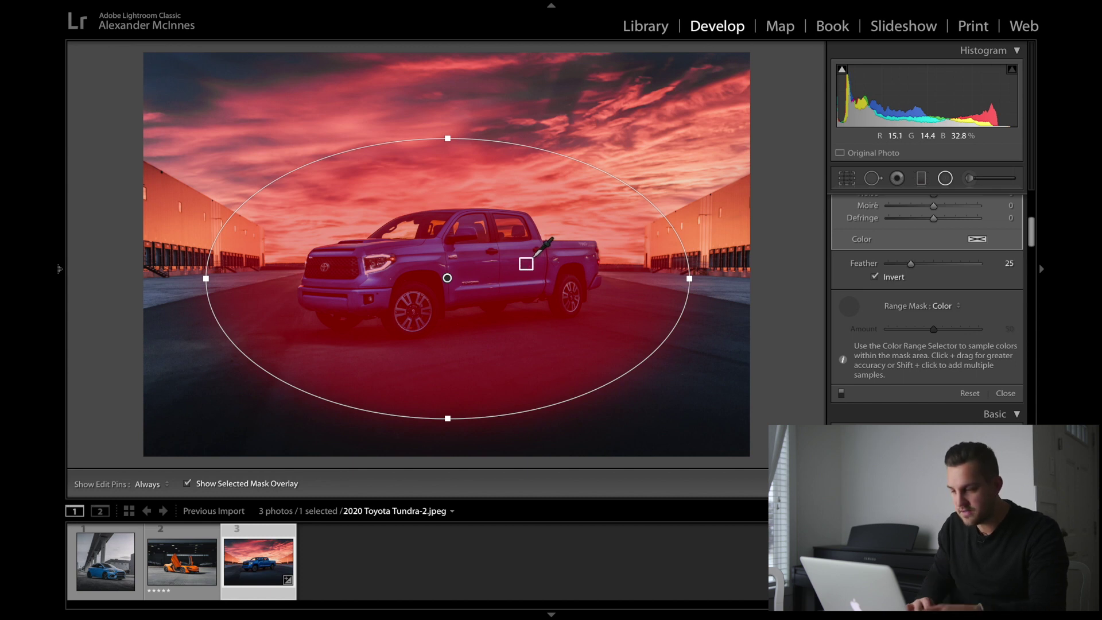
left_click(526, 264)
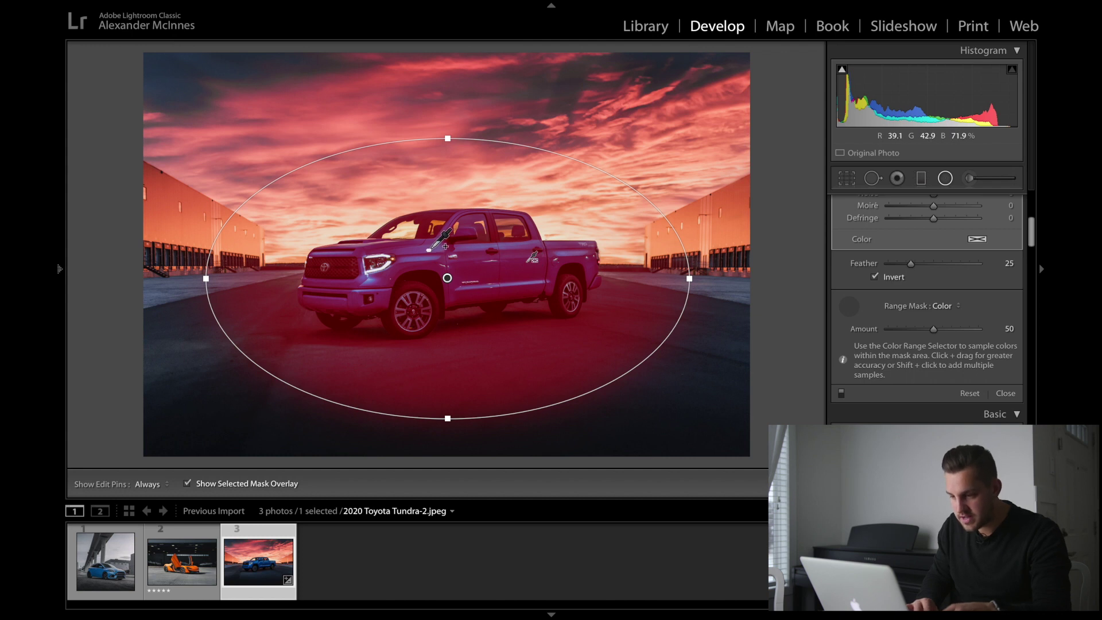
left_click(445, 246, "shift")
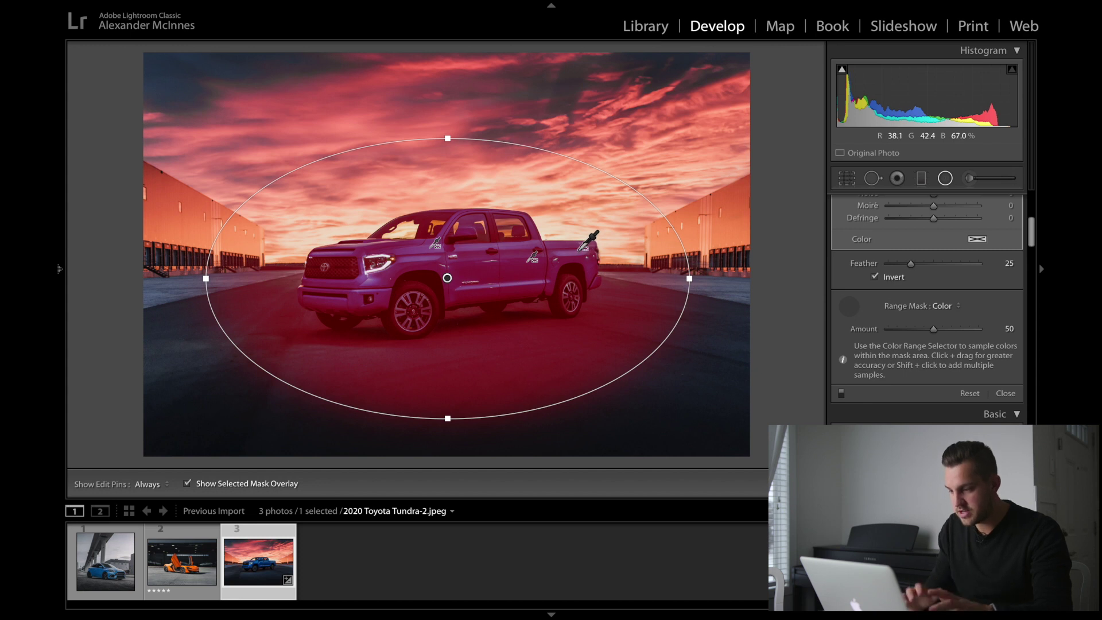
left_click(583, 248, "shift")
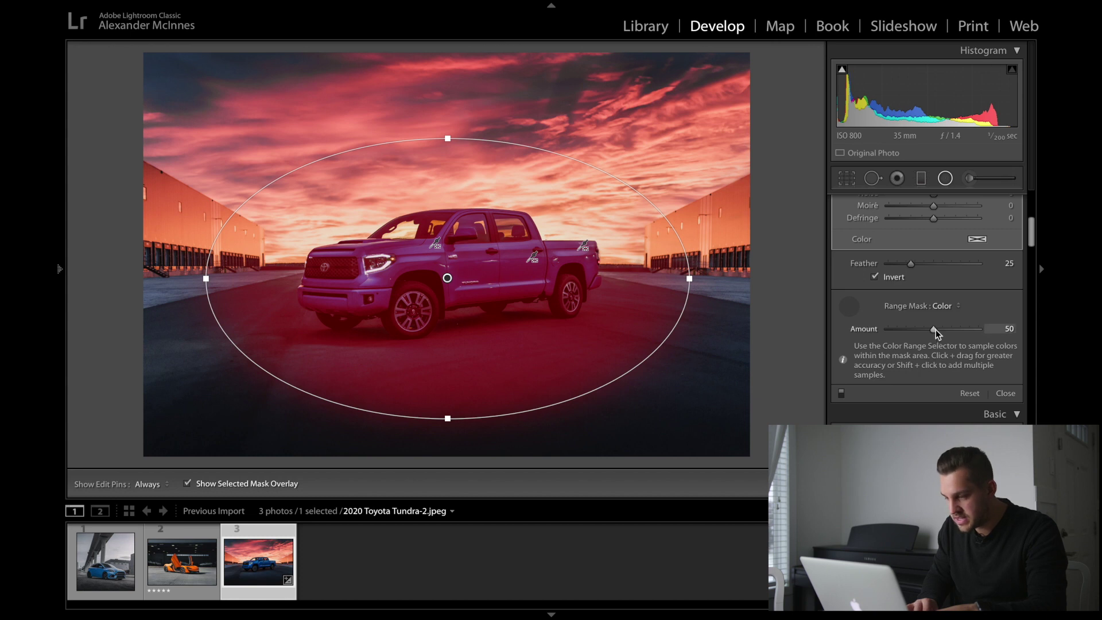
left_click_drag(935, 331, 902, 340)
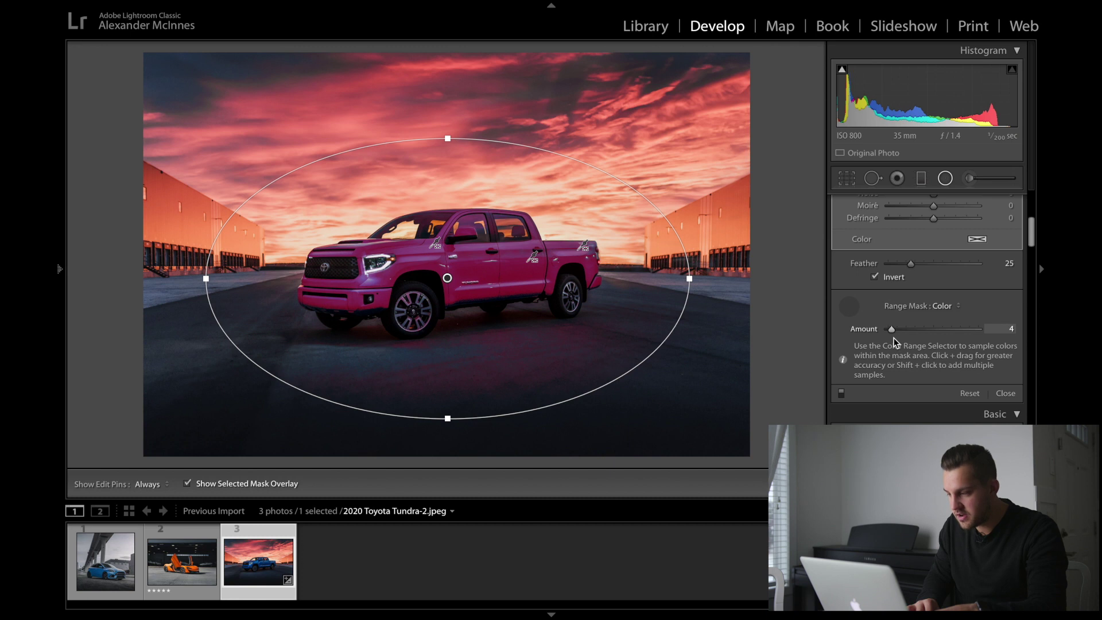
mouse_move(926, 343)
left_mouse_down()
mouse_move(943, 346)
mouse_move(912, 345)
left_mouse_up()
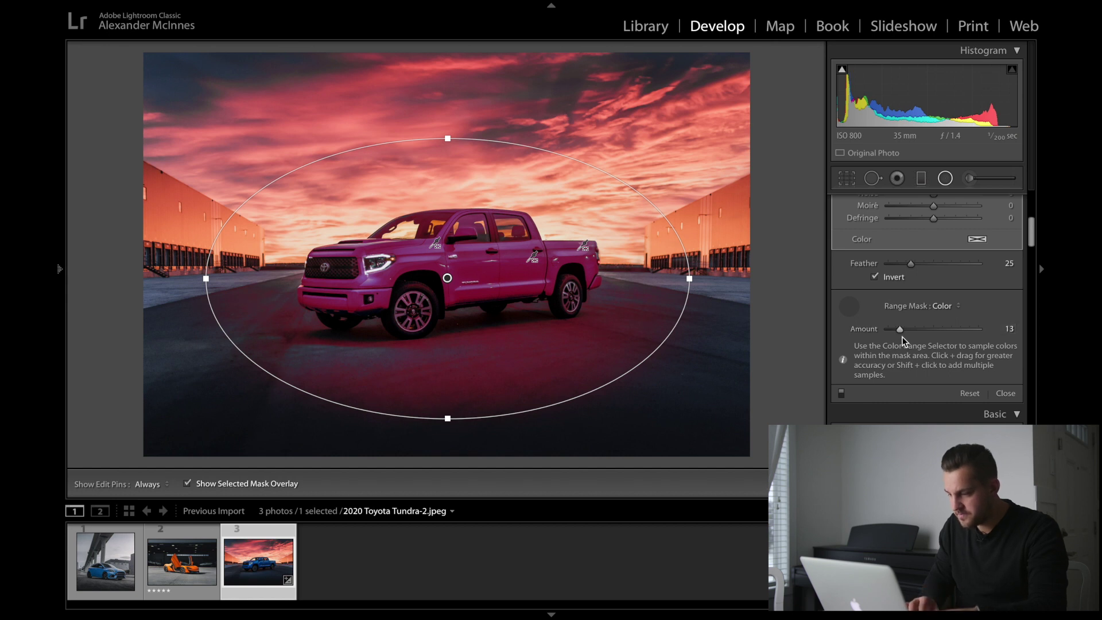
scroll(904, 342, "up", 6)
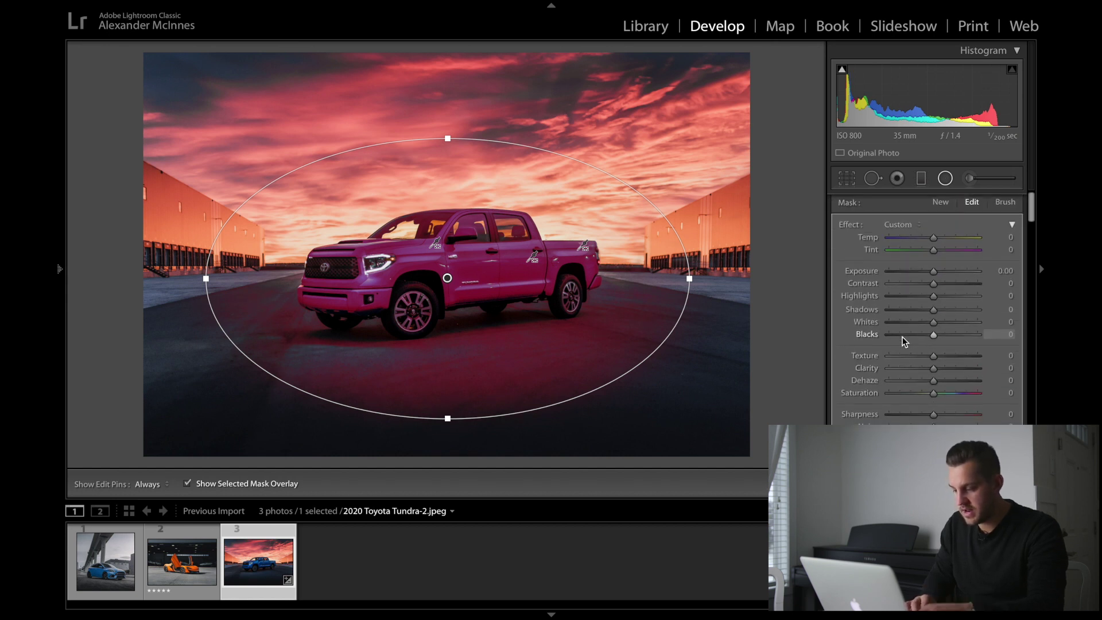
Step: Hide the overlay and give the truck's filter Exposure 0.95 and Saturation 30
key("o")
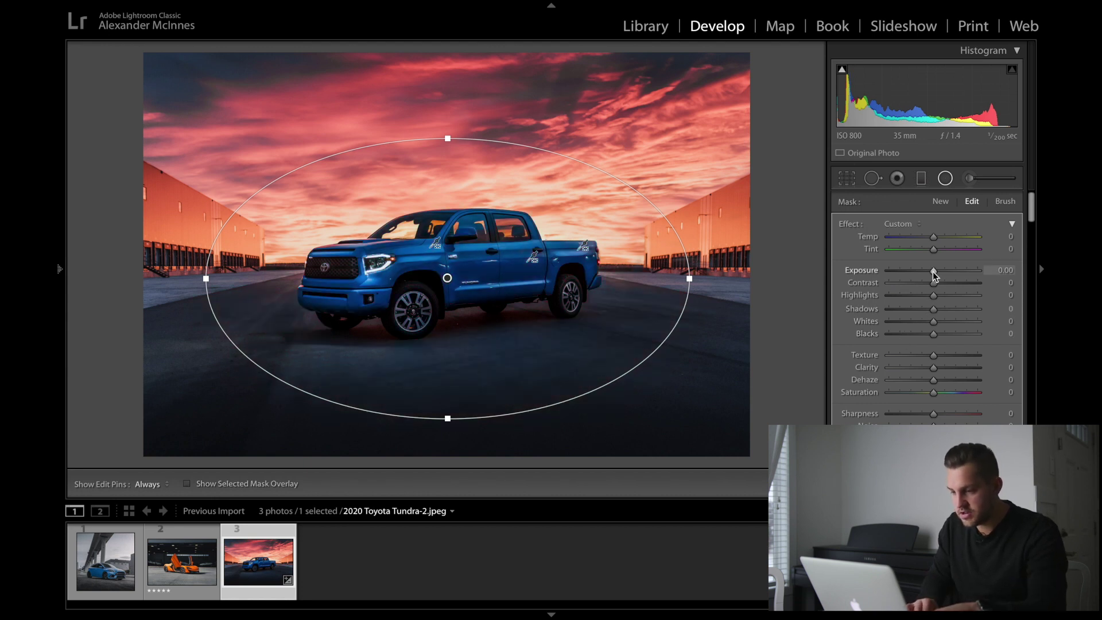
left_click_drag(937, 277, 933, 276)
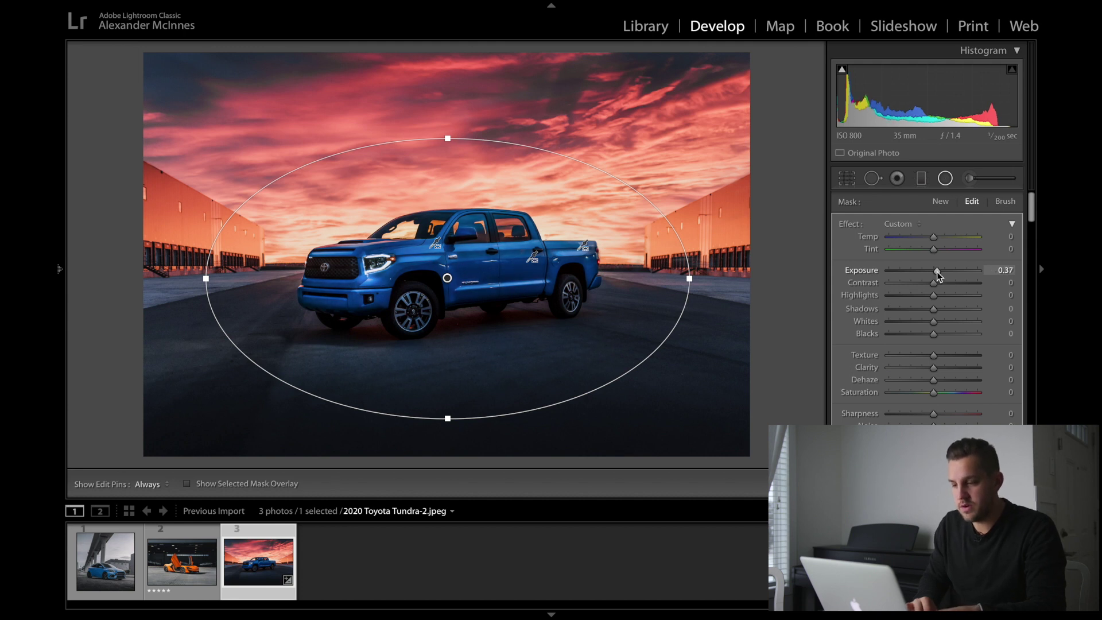
left_click_drag(937, 272, 942, 272)
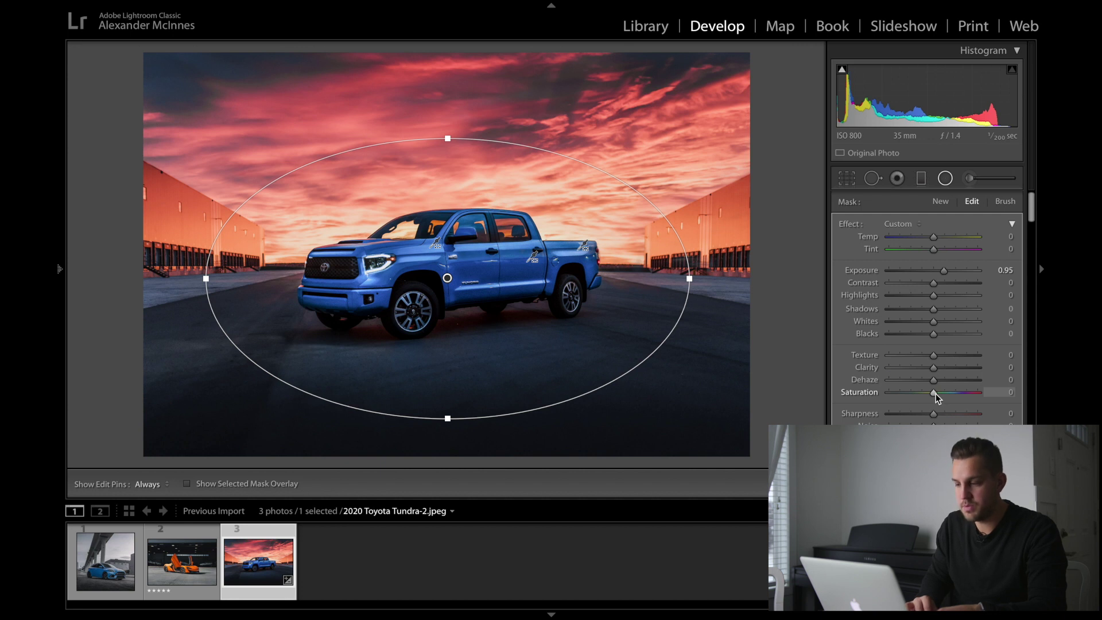
mouse_move(935, 394)
left_mouse_down()
mouse_move(960, 397)
mouse_move(949, 397)
left_mouse_up()
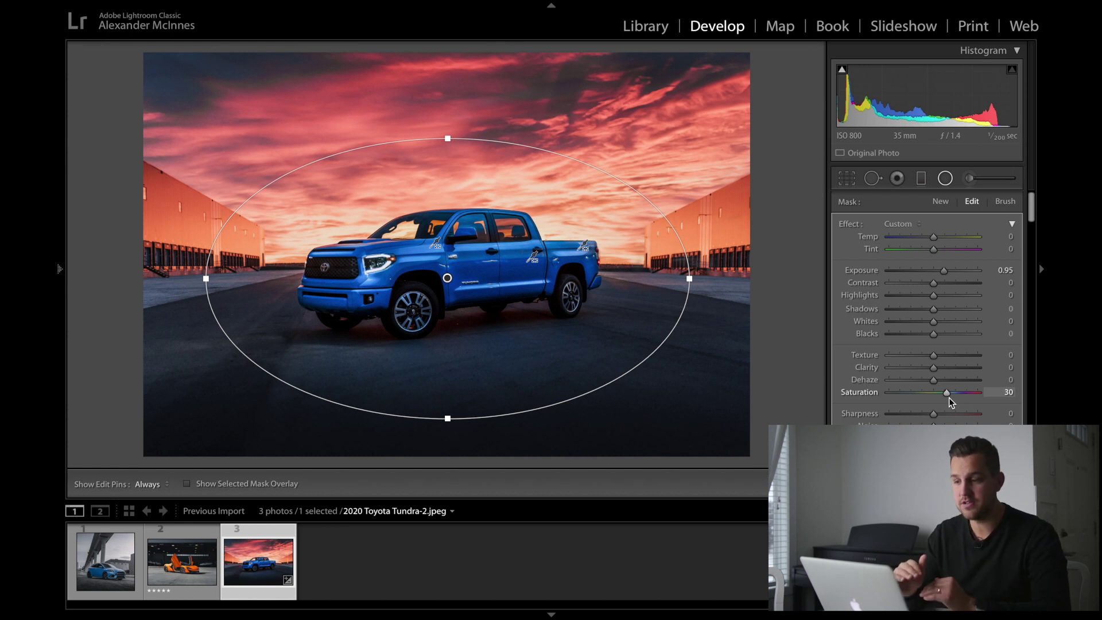
left_click(921, 179)
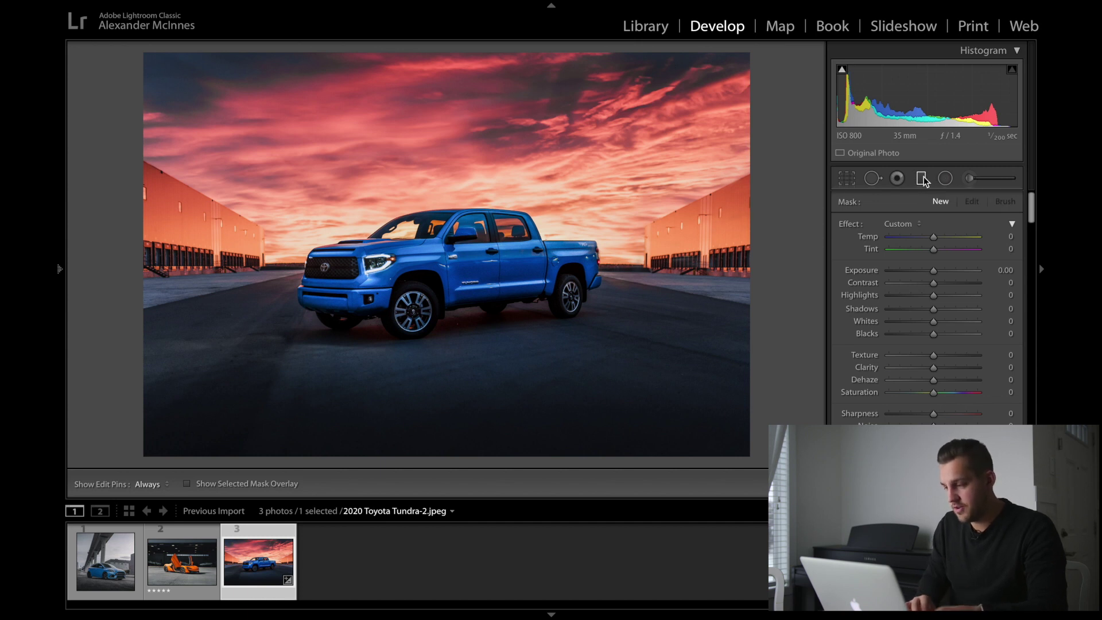
Step: Draw a graduated filter from the sky down to the truck with a Color range mask
left_click(922, 179)
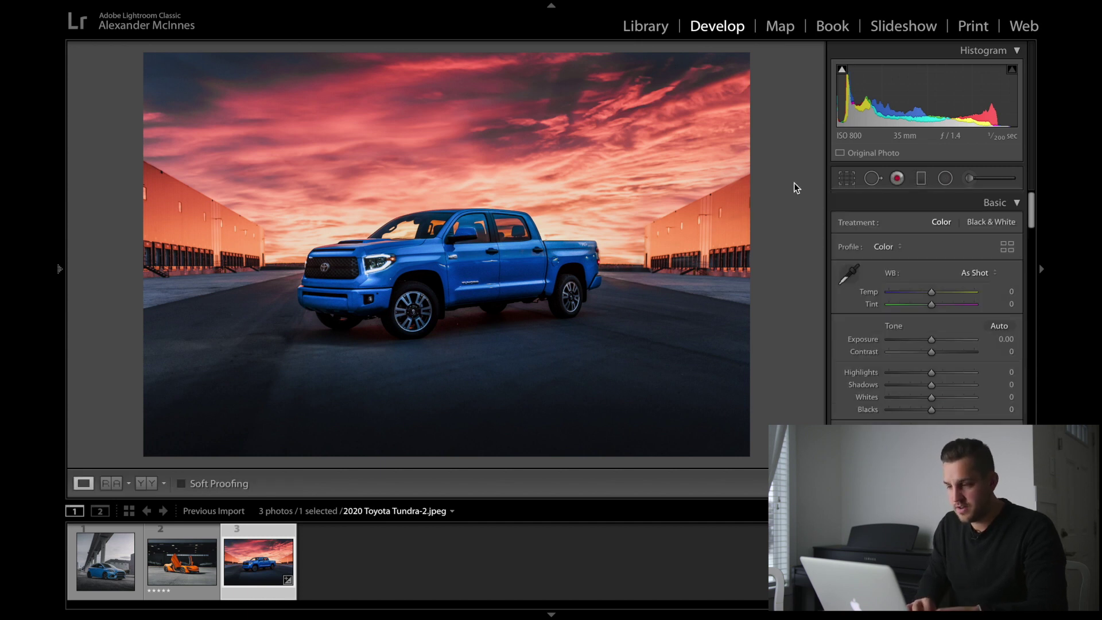
left_click(922, 180)
left_click_drag(456, 156, 459, 378)
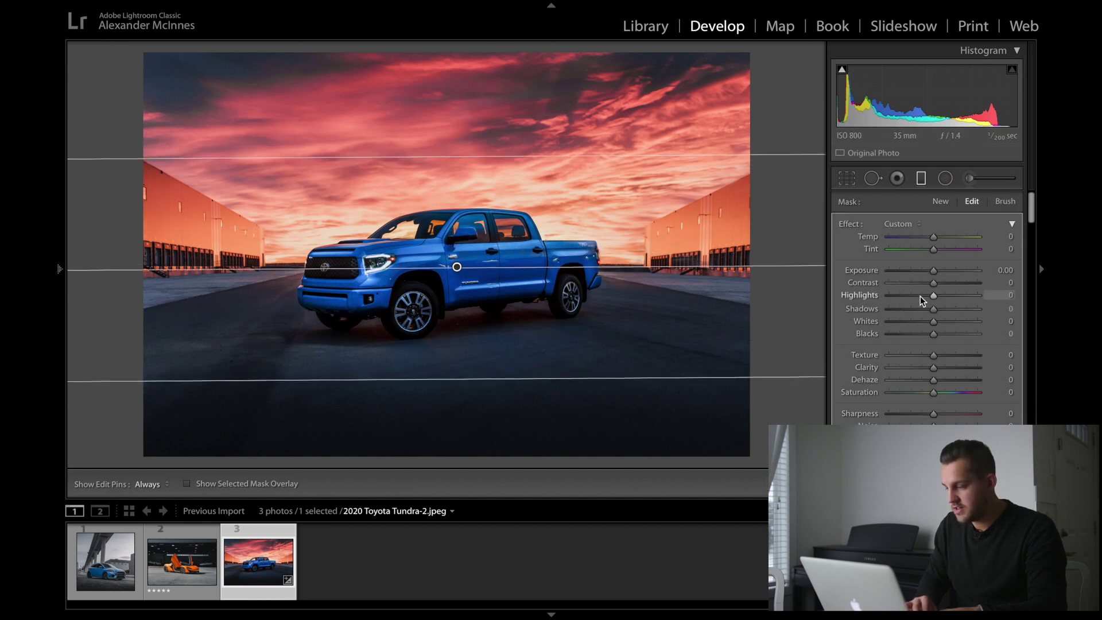
scroll(922, 301, "down", 5)
left_click(944, 376)
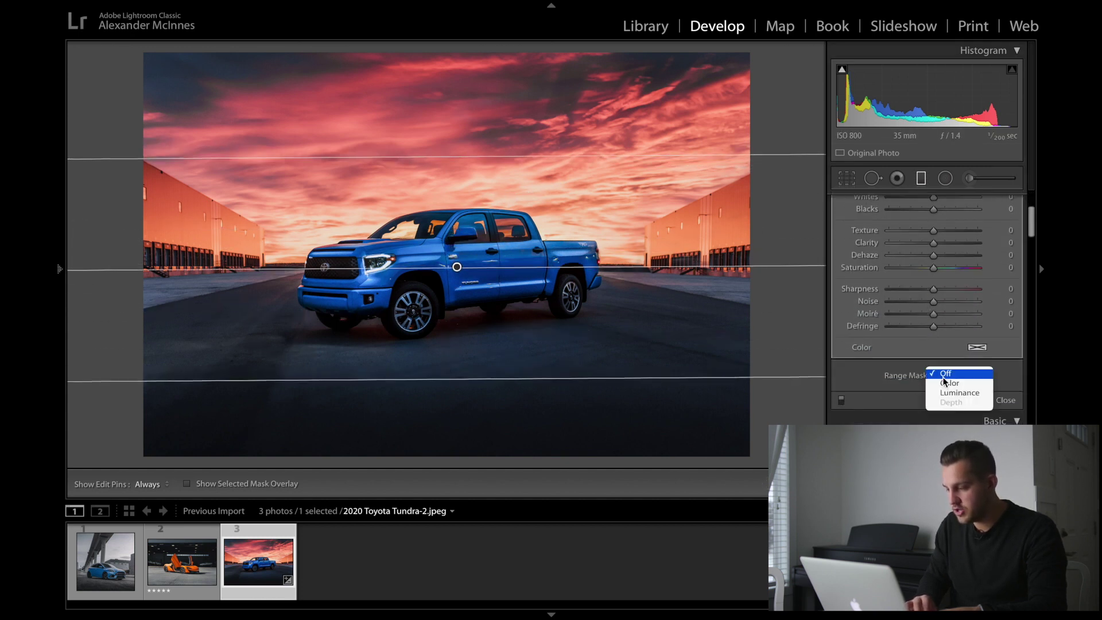
left_click(952, 383)
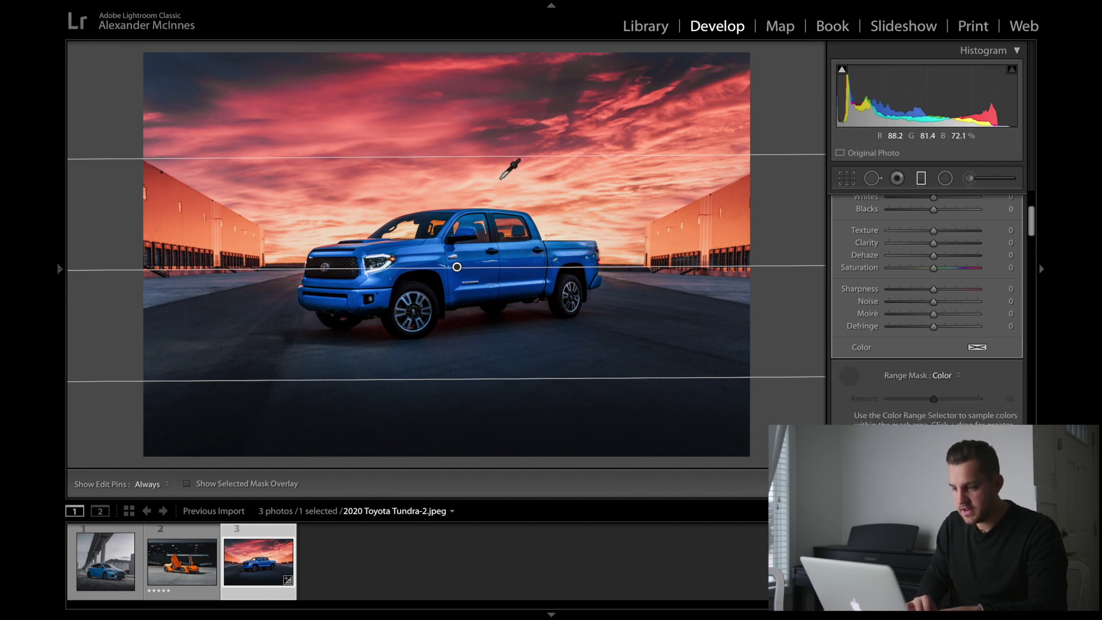
Step: Check the sky mask overlay, then switch to the McLaren photo Super Car Hangar Shoot-1.jpeg
key("o")
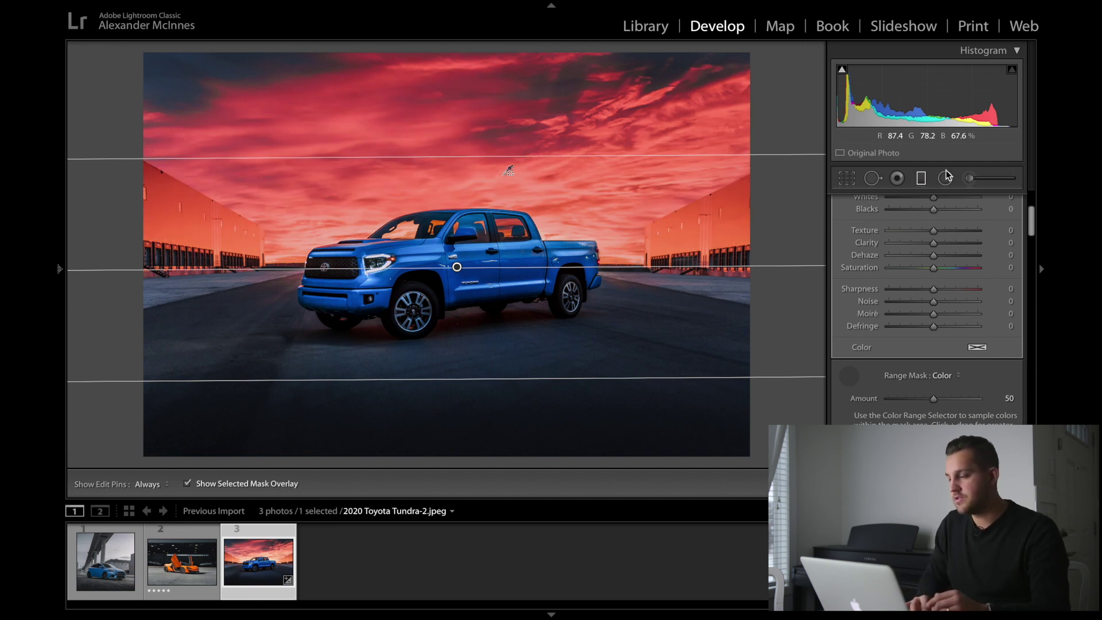
left_click(971, 179)
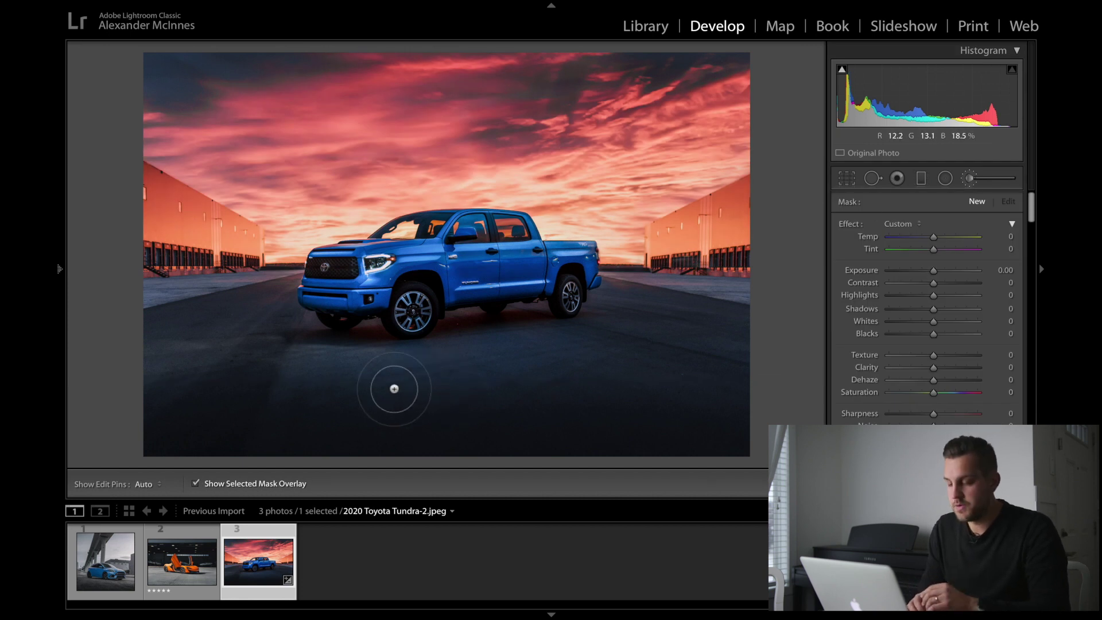
left_click(172, 560)
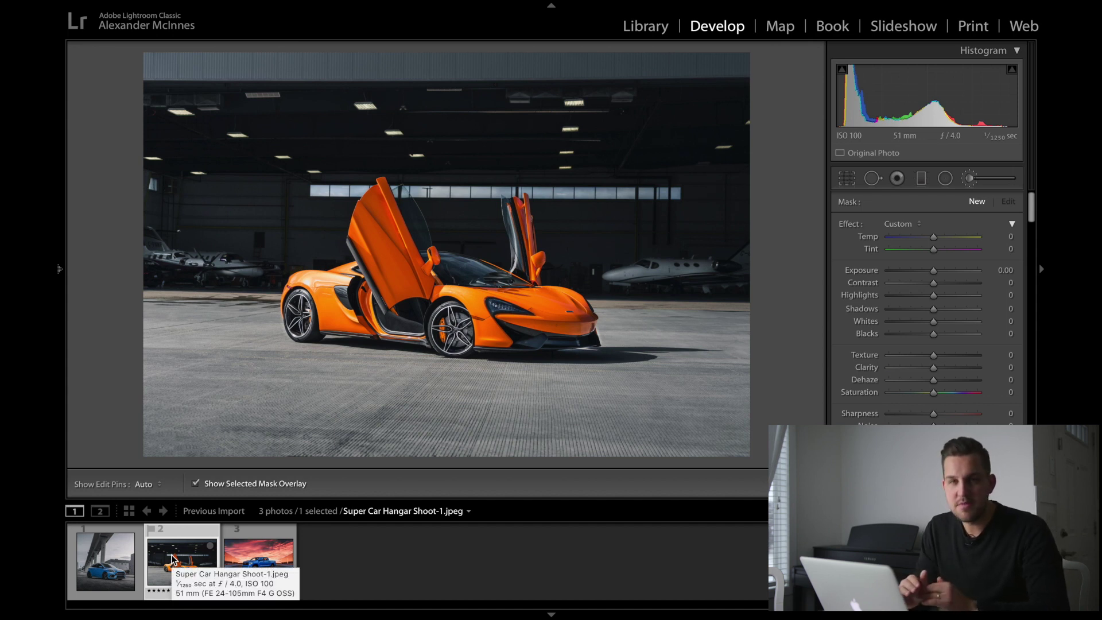
Step: Draw an inverted radial filter ellipse around the McLaren, enlarged to cover the car
left_click(945, 178)
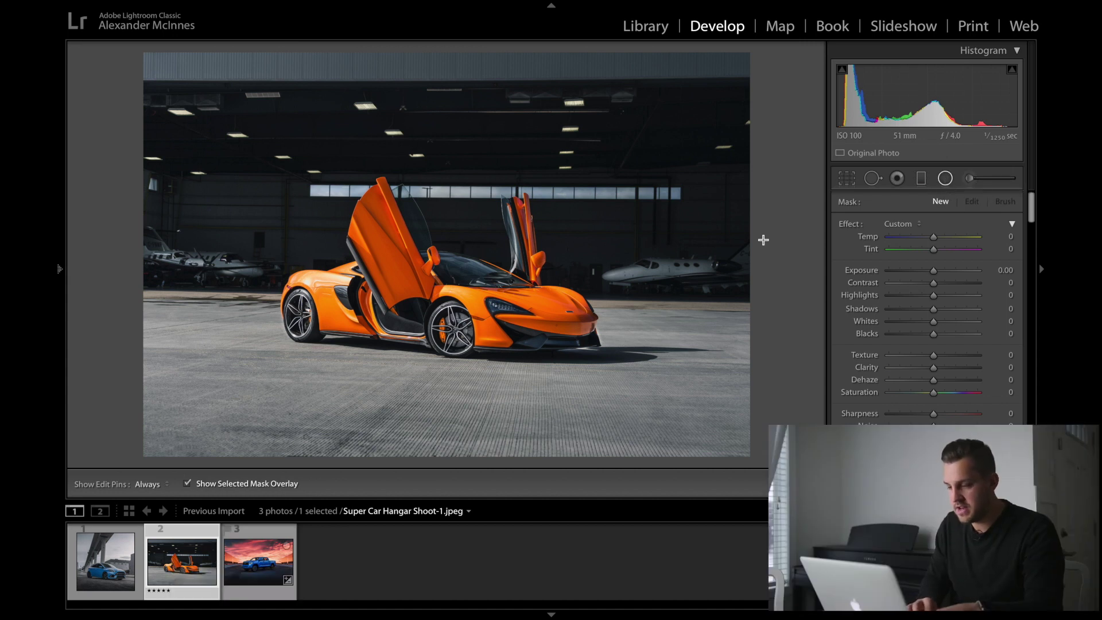
left_click_drag(433, 313, 690, 160)
left_click_drag(533, 303, 541, 265)
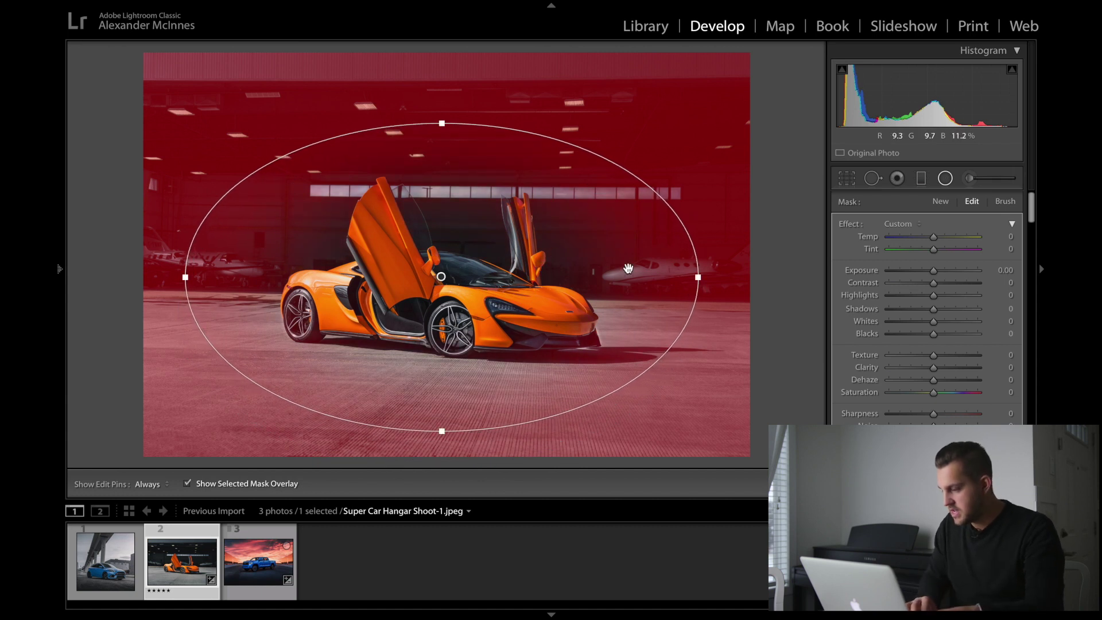
scroll(898, 328, "down", 5)
scroll(899, 334, "down", 1)
left_click(886, 324)
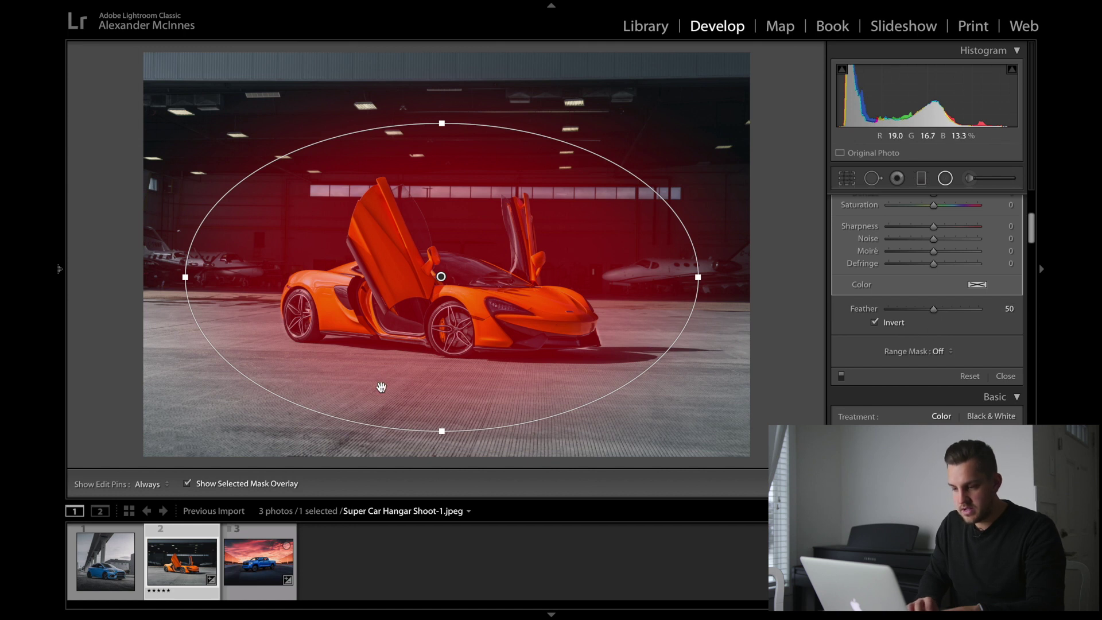
left_click_drag(440, 436, 442, 458)
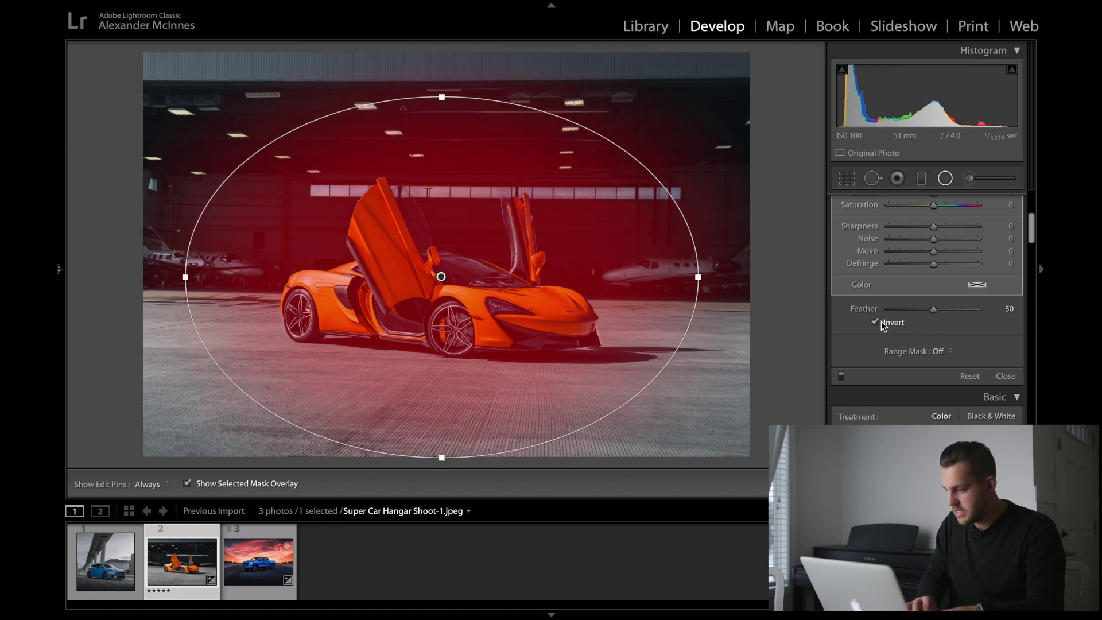
Step: Limit the filter with a Color range mask sampled from the car's orange paint
left_click(946, 352)
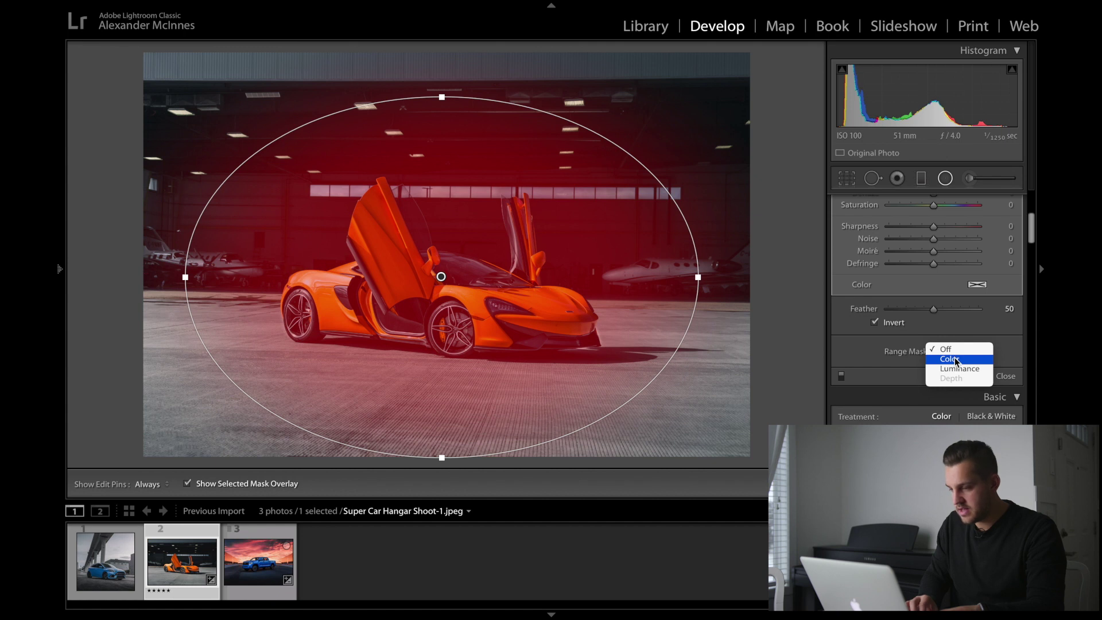
left_click(956, 363)
left_click(849, 351)
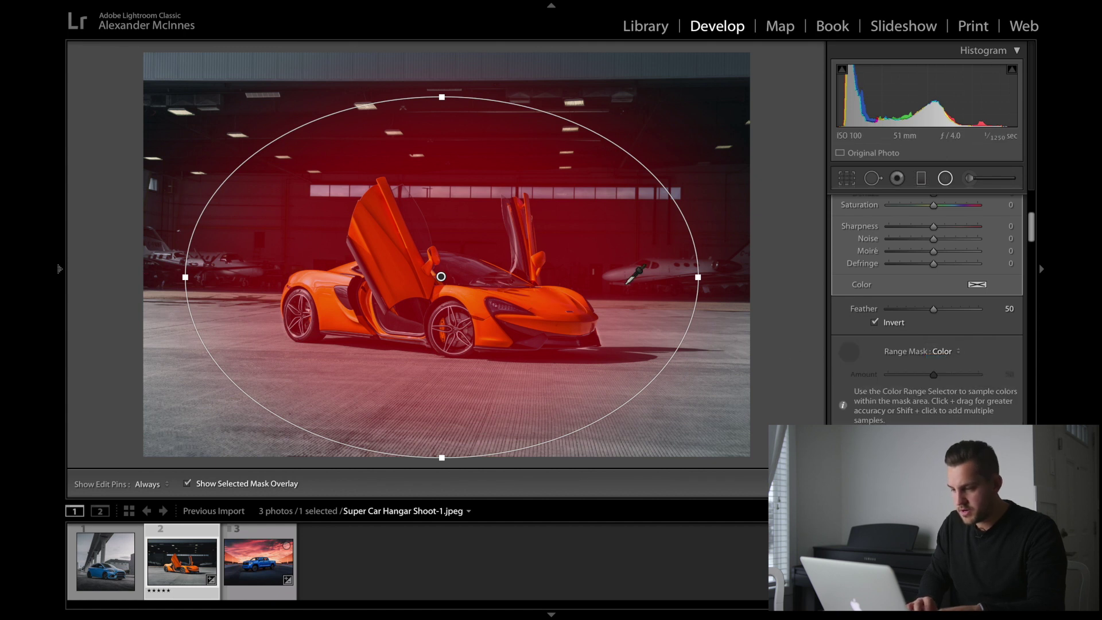
left_click(549, 300)
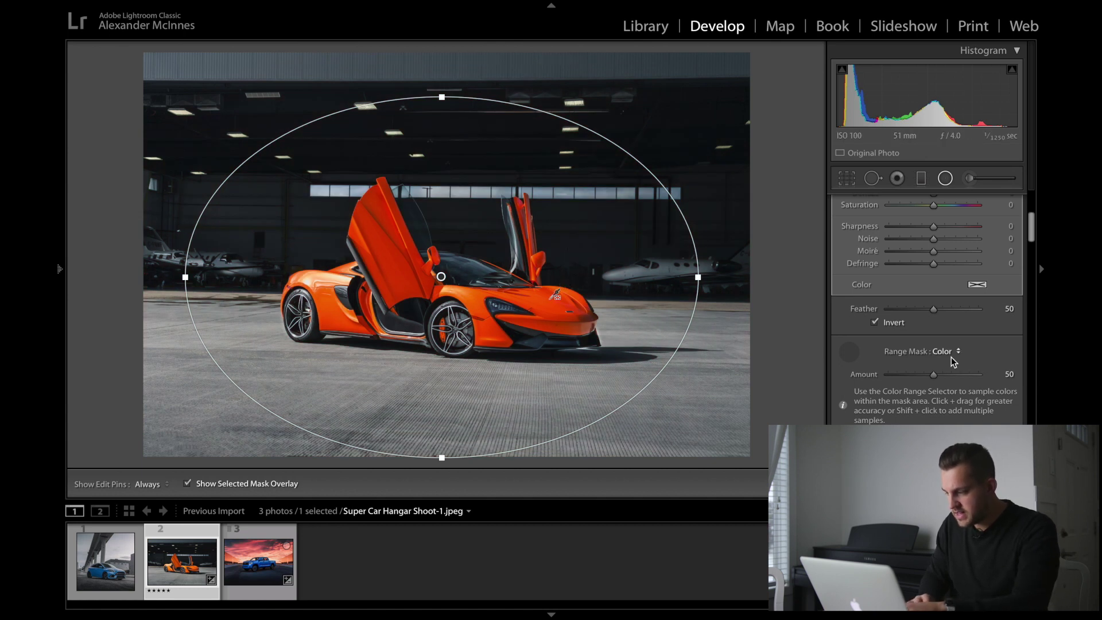
Step: Set the colour range Amount to 78, hide the overlay, and raise Saturation to 56
left_click_drag(933, 373, 959, 377)
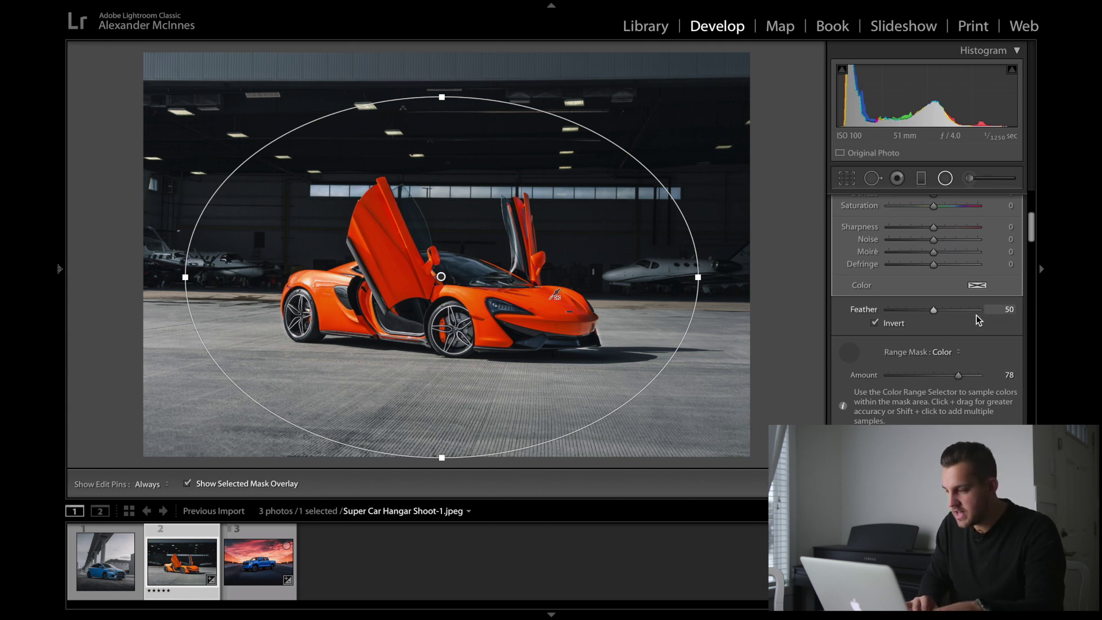
scroll(953, 281, "up", 2)
key("o")
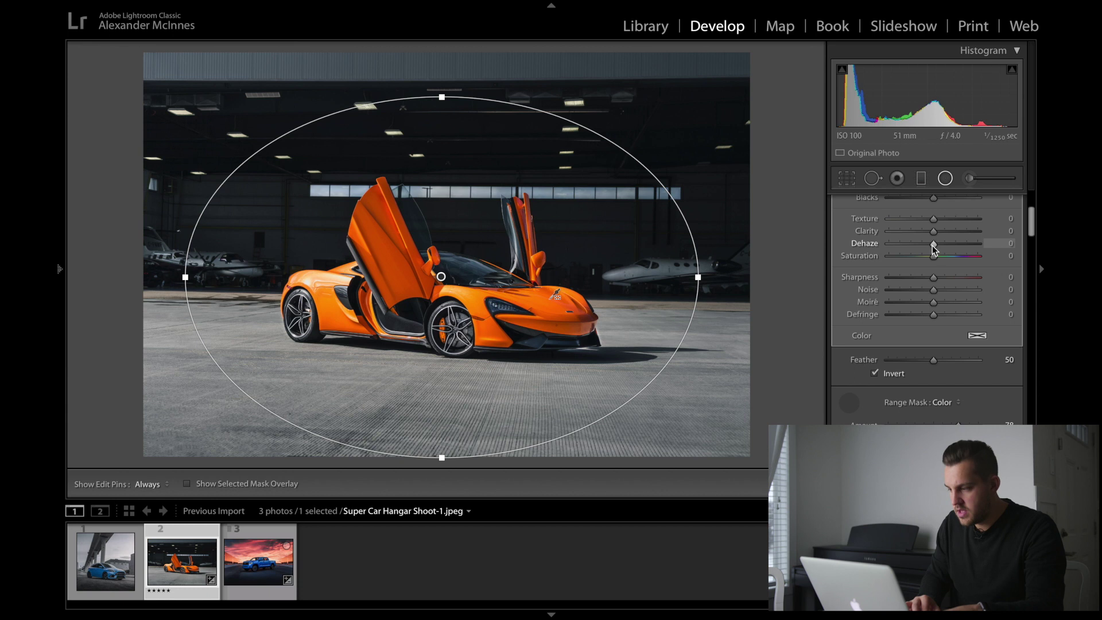
left_click_drag(934, 254, 959, 266)
Step: Reset the tried Highlights change, close the radial filter, and open Ford Focus RS-2.jpeg
scroll(958, 266, "up", 5)
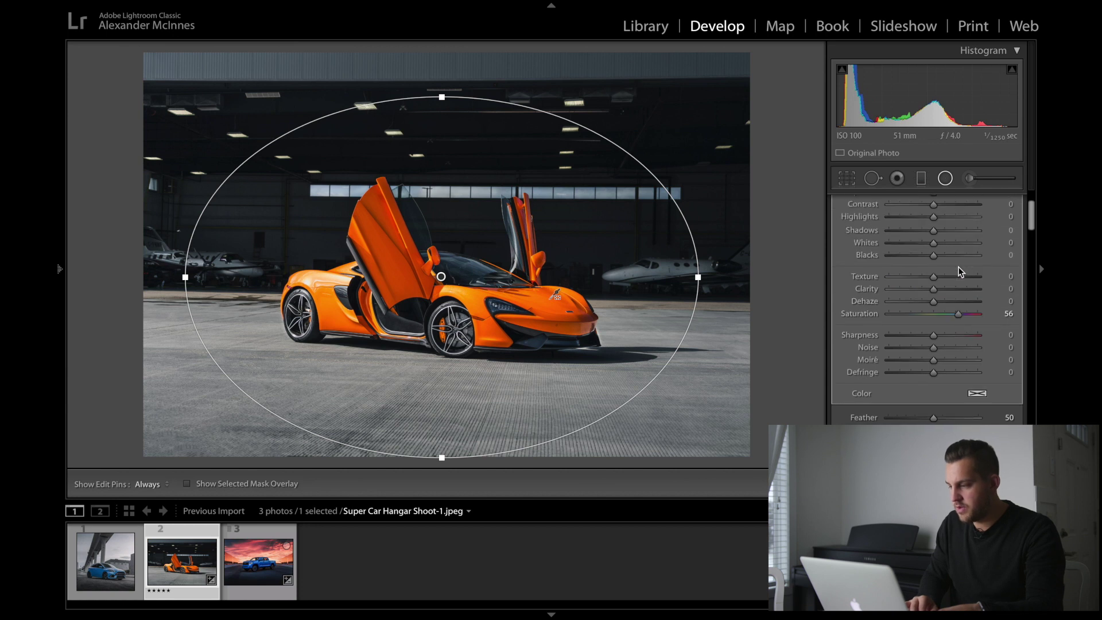
mouse_move(933, 272)
left_mouse_down()
mouse_move(904, 272)
mouse_move(927, 272)
left_mouse_up()
double_click(928, 272)
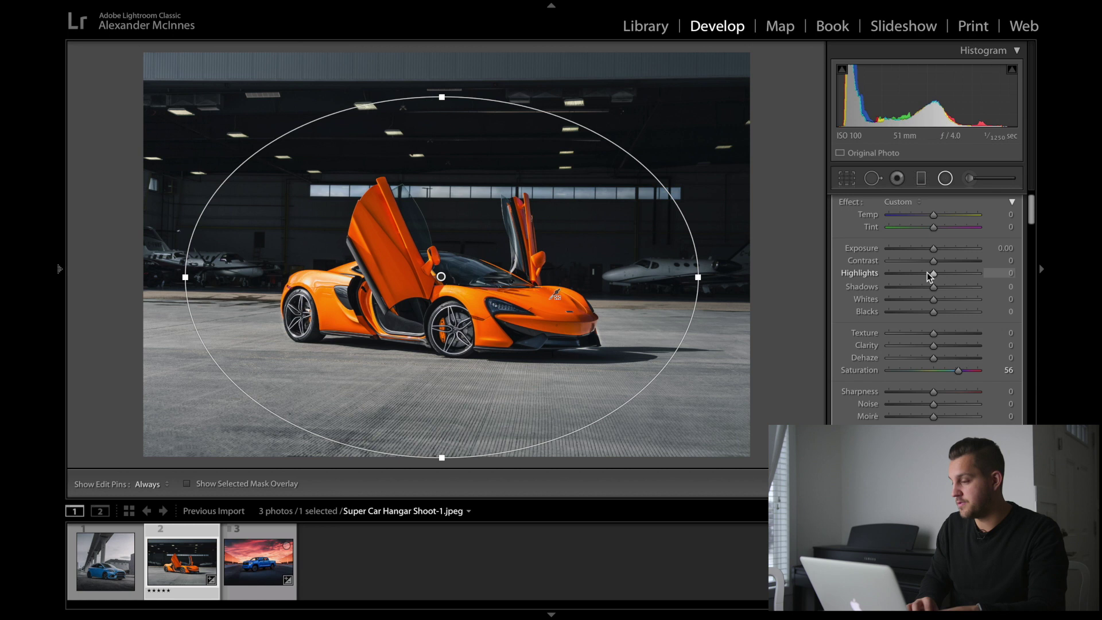
key("shift+m")
left_click(105, 561)
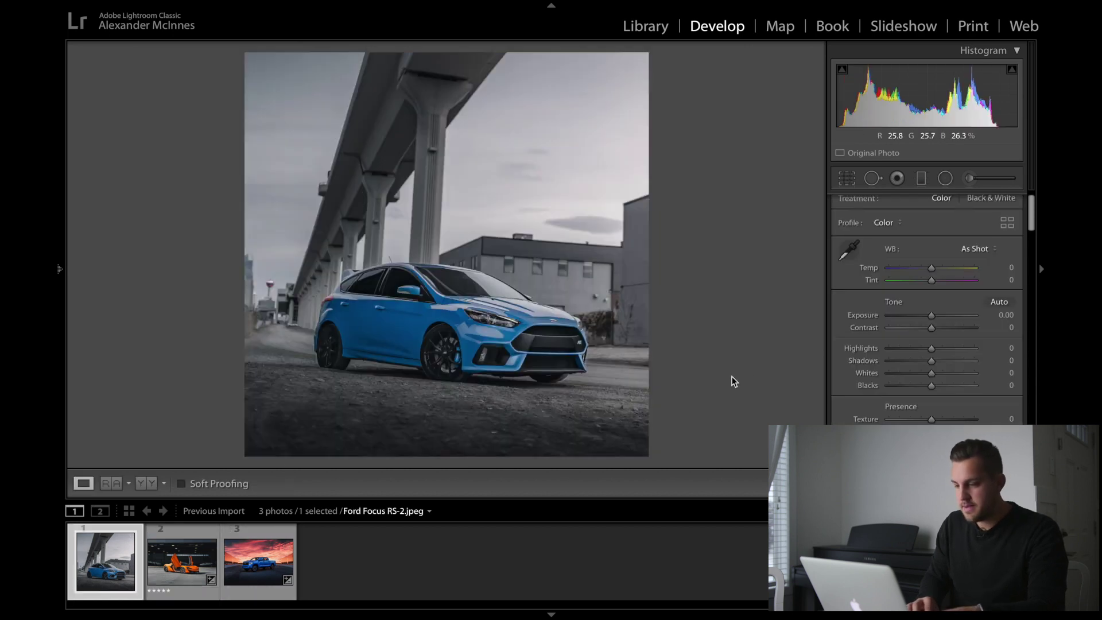
Step: Draw a radial filter ellipse around the Ford Focus
left_click(945, 179)
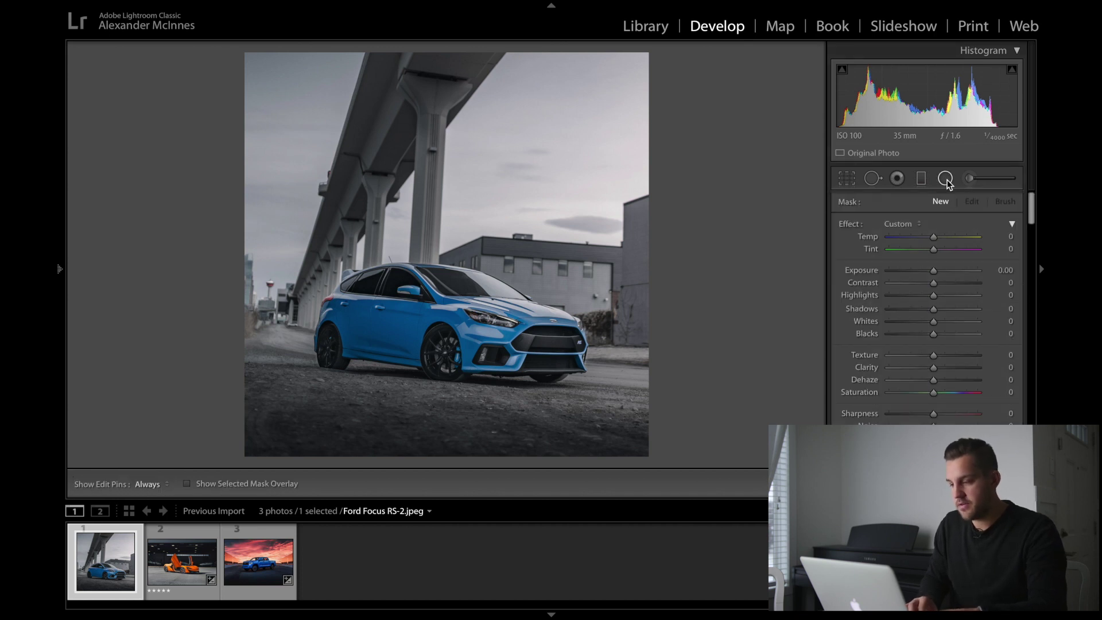
left_click_drag(422, 337, 696, 215)
scroll(959, 333, "down", 5)
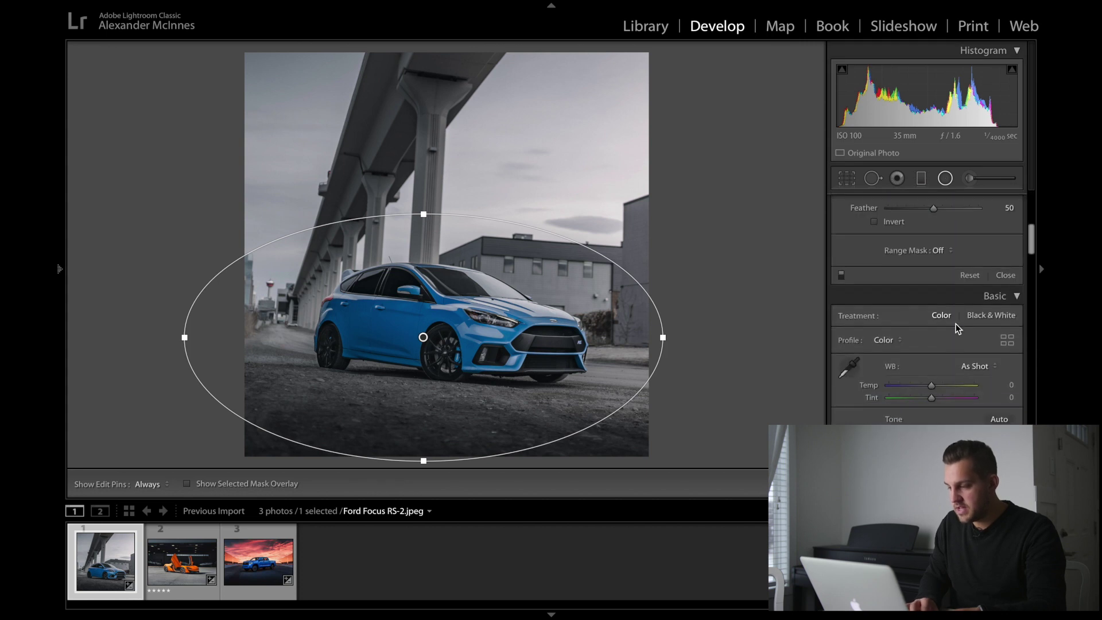
Step: Add a Color range mask sampled from the Ford's blue door and show the overlay
left_click(949, 249)
left_click(950, 258)
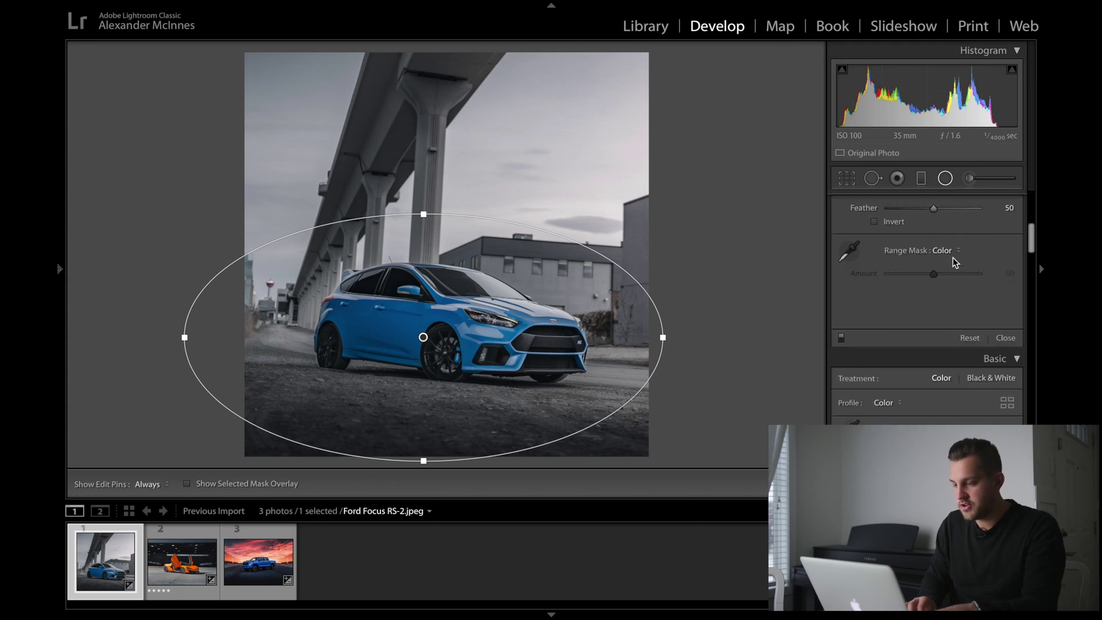
left_click(850, 251)
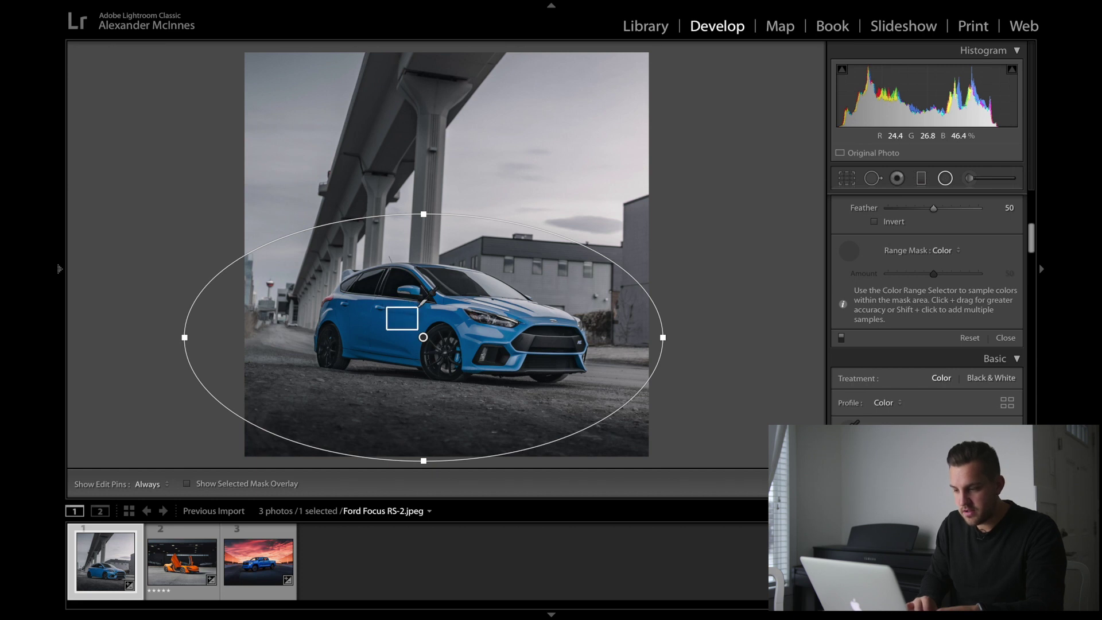
left_click_drag(386, 331, 418, 307)
key("o")
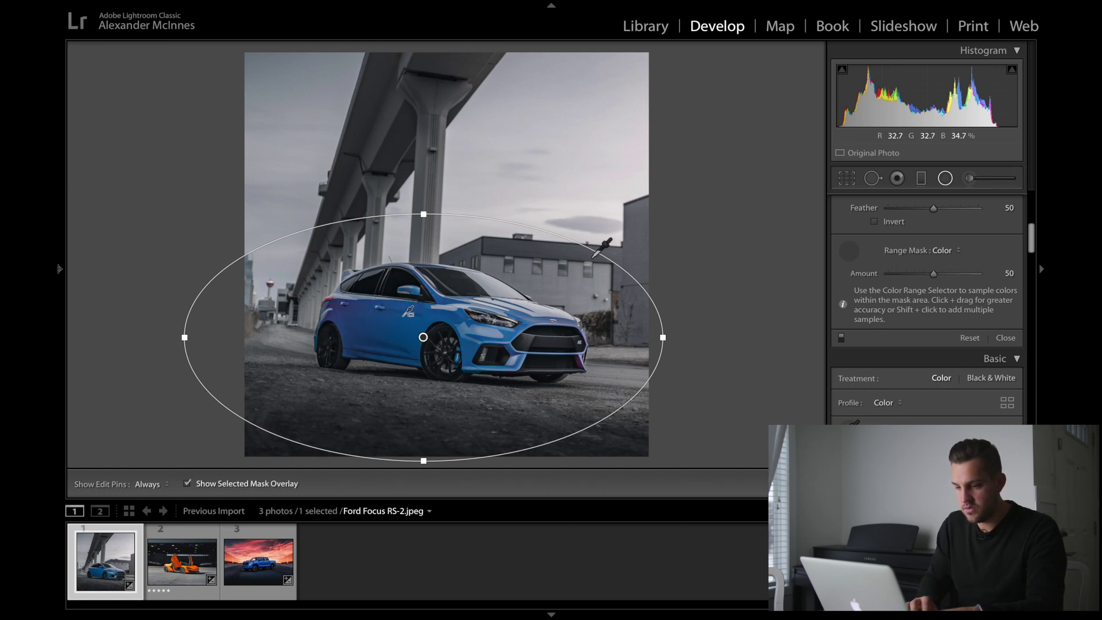
Step: Invert the Ford's mask, raise the colour range Amount to about 81, and hide the overlay
left_click(895, 224)
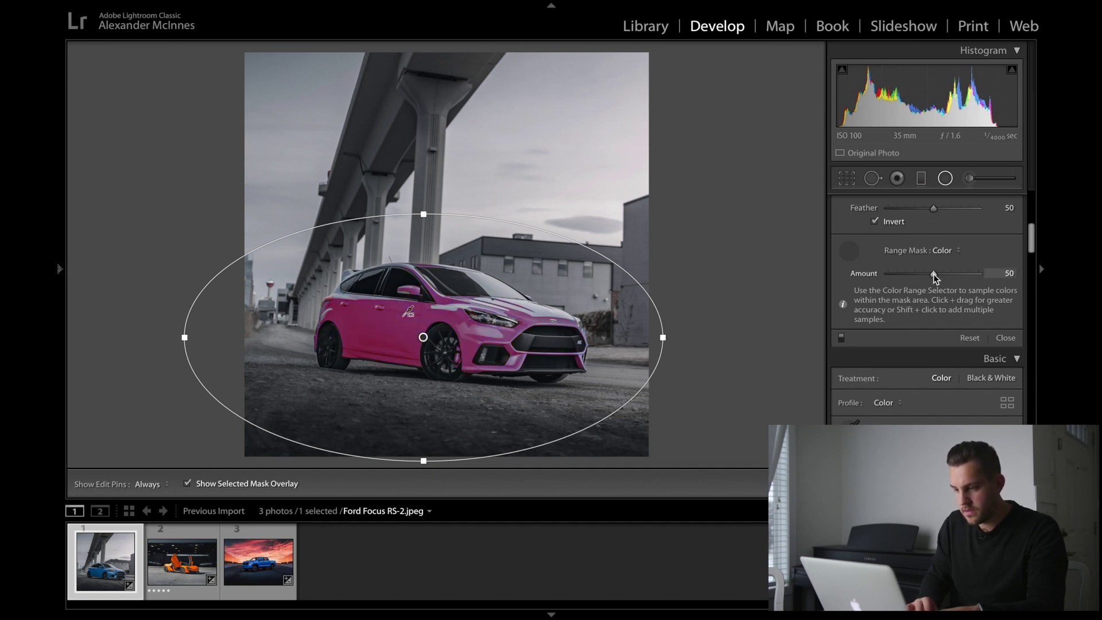
left_click_drag(933, 275, 962, 276)
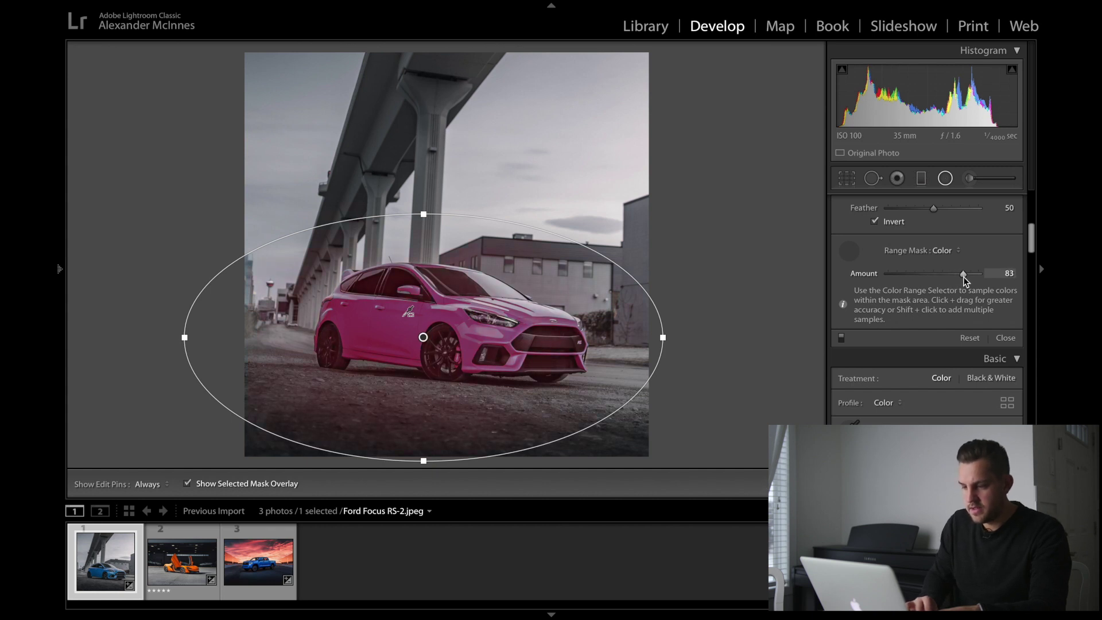
scroll(930, 301, "up", 5)
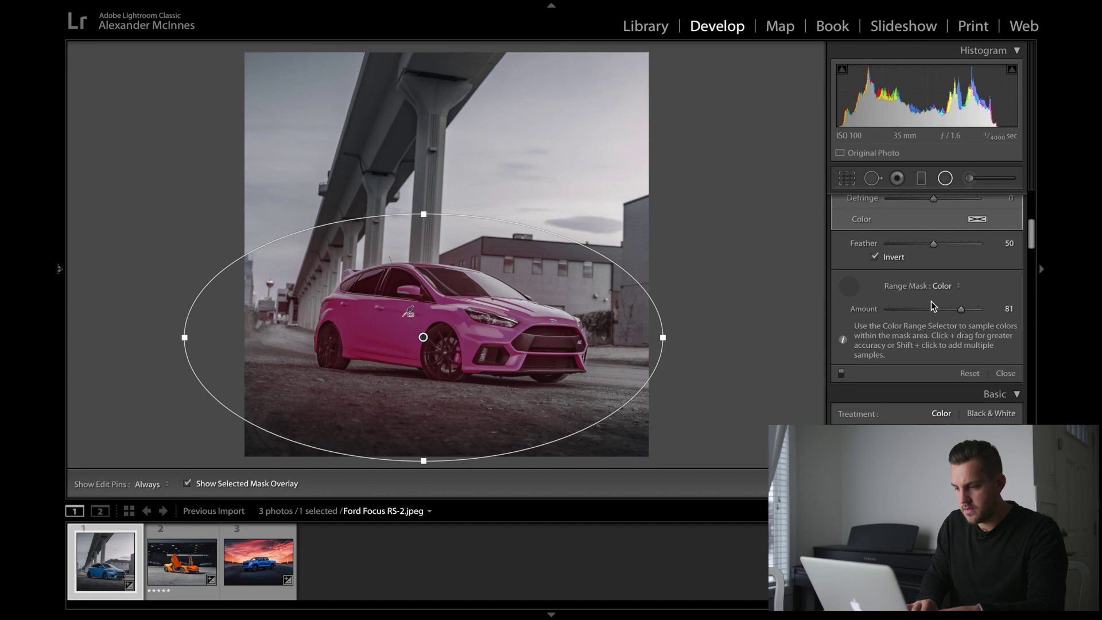
scroll(931, 302, "up", 1)
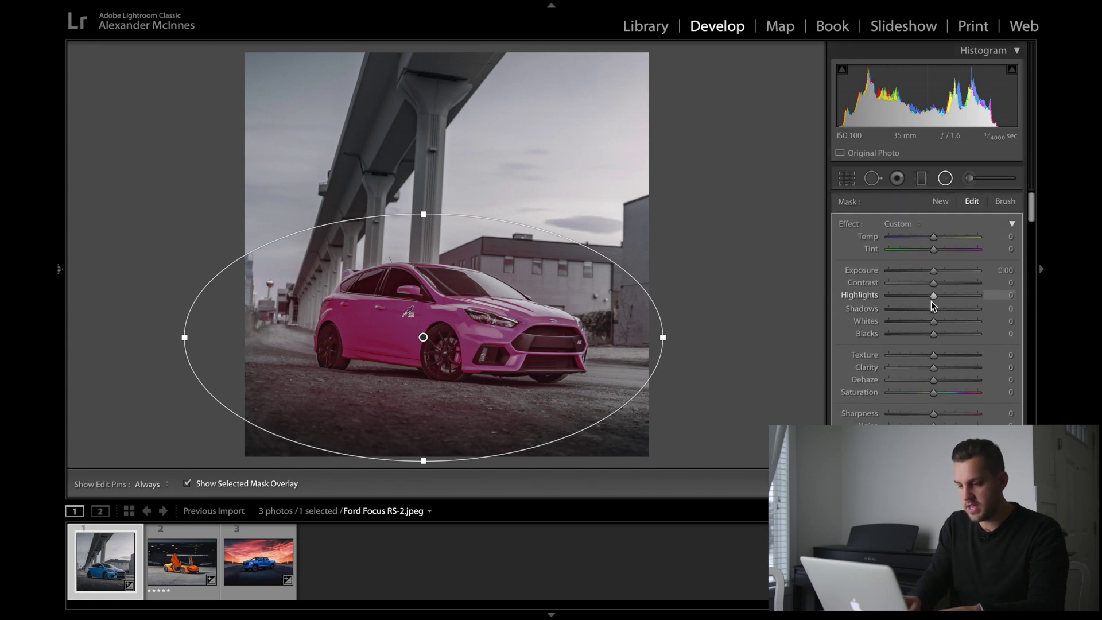
key("o")
left_click_drag(932, 270, 937, 275)
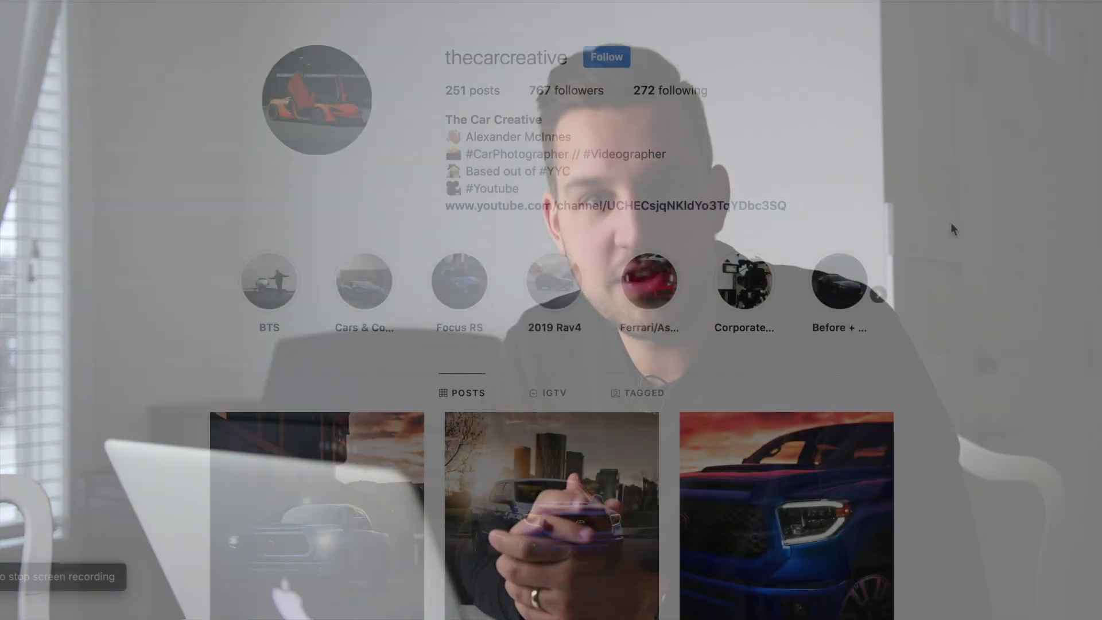
scroll(951, 229, "down", 3)
scroll(952, 224, "down", 3)
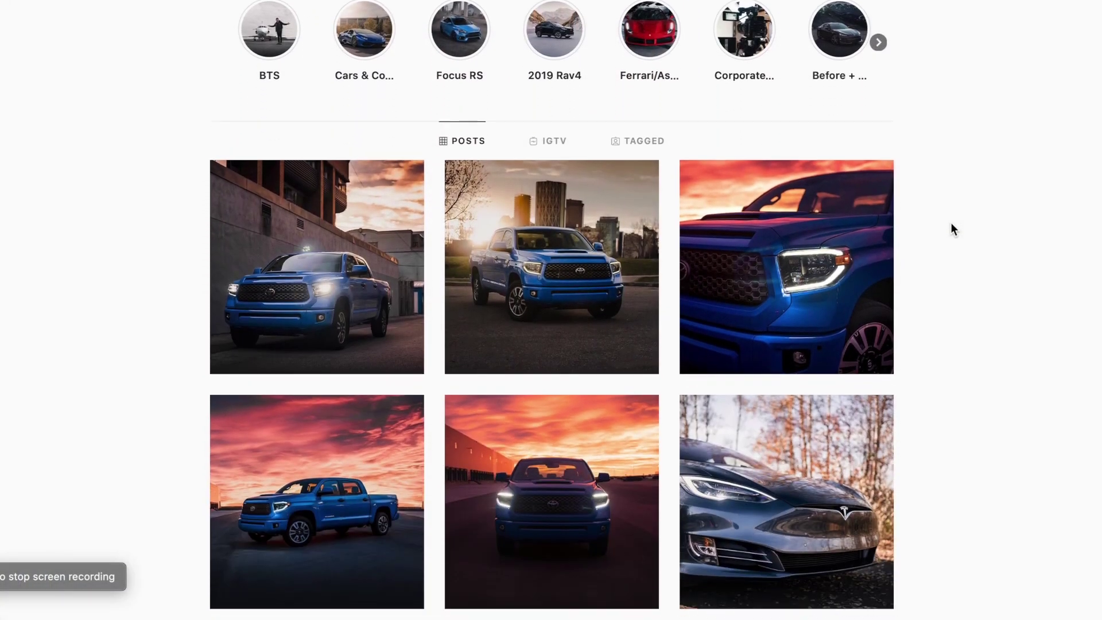
scroll(950, 223, "down", 3)
scroll(950, 224, "down", 2)
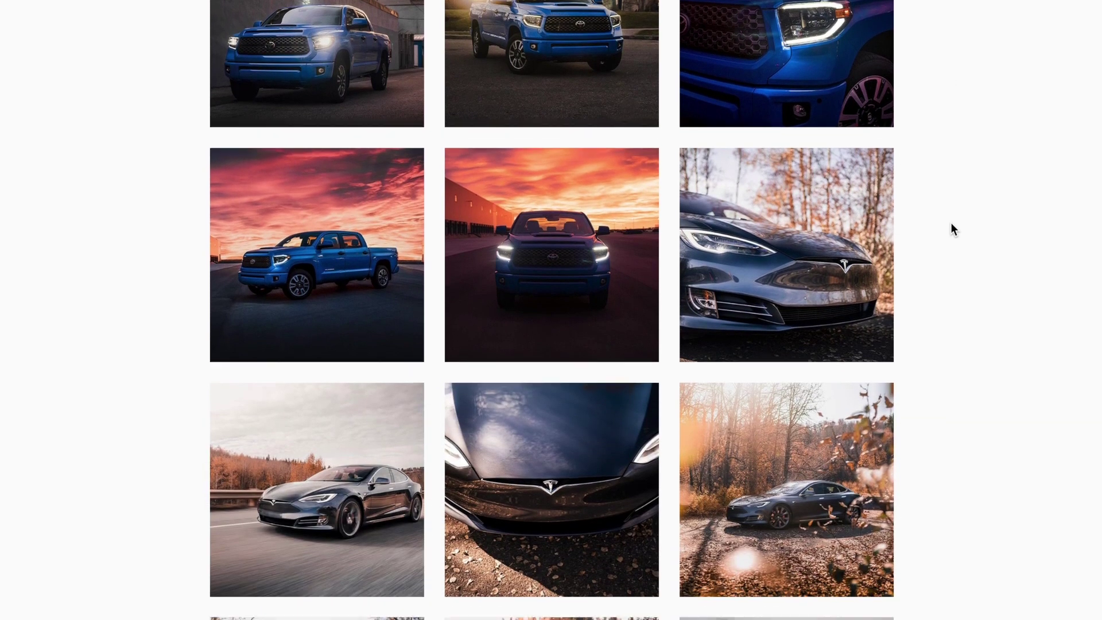
scroll(950, 223, "down", 4)
scroll(951, 223, "down", 5)
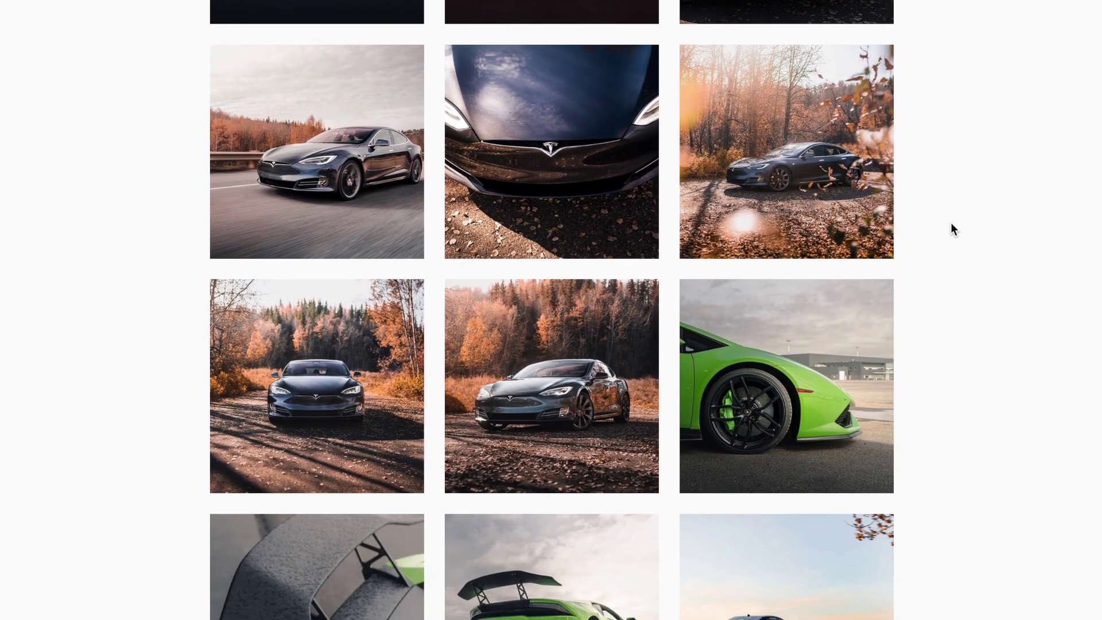
scroll(950, 230, "down", 8)
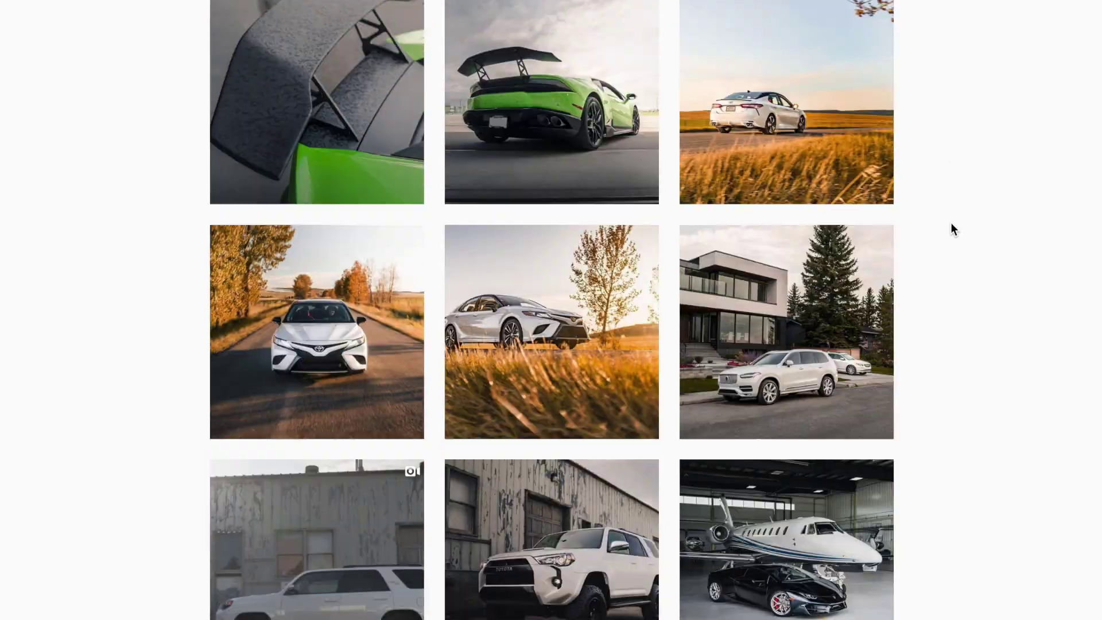